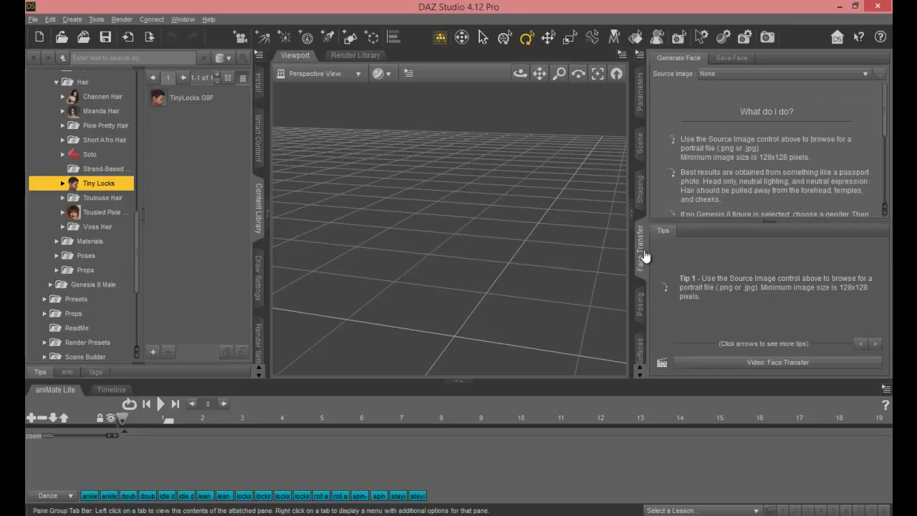
Generate a male Face Transfer figure from the desktop portrait photo 20200205_194149.jpg.
{"action": "left_click", "coordinate": [879, 76]}
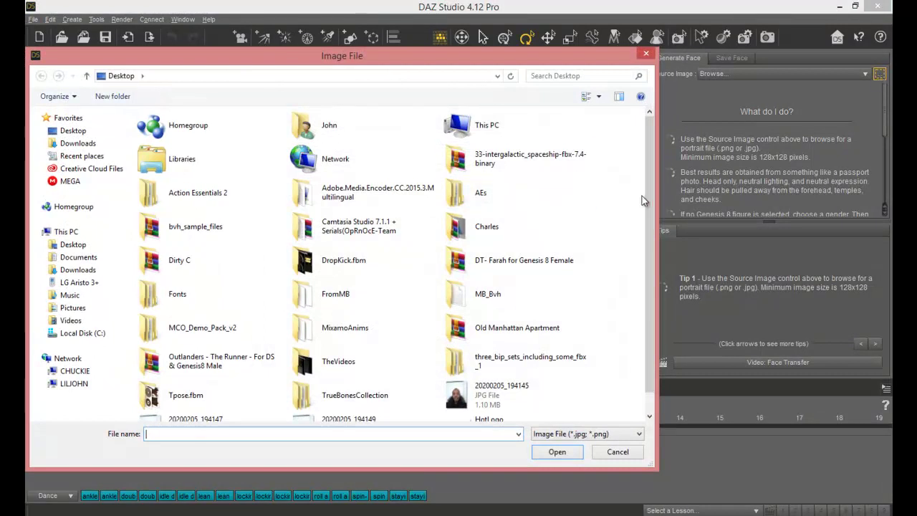
{"action": "scroll", "coordinate": [648, 204], "scroll_direction": "down", "scroll_amount": 1}
{"action": "left_click", "coordinate": [339, 414]}
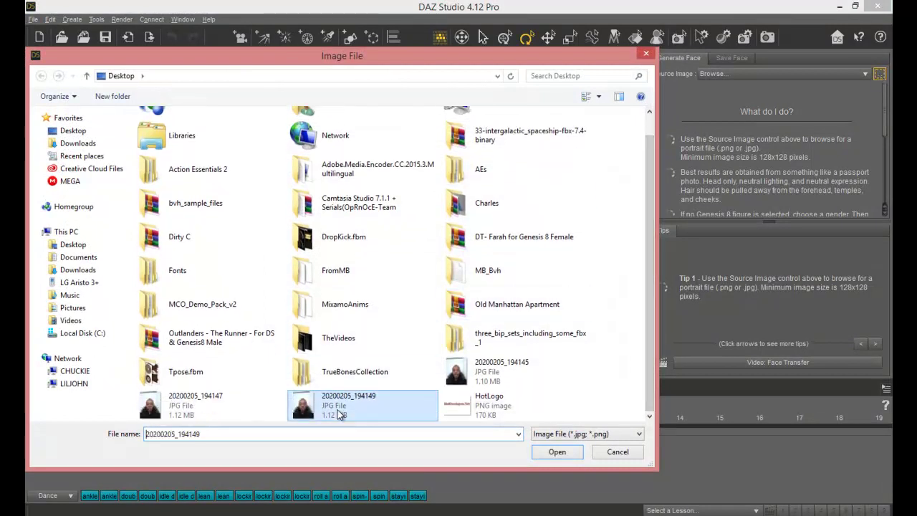
{"action": "left_click", "coordinate": [557, 452]}
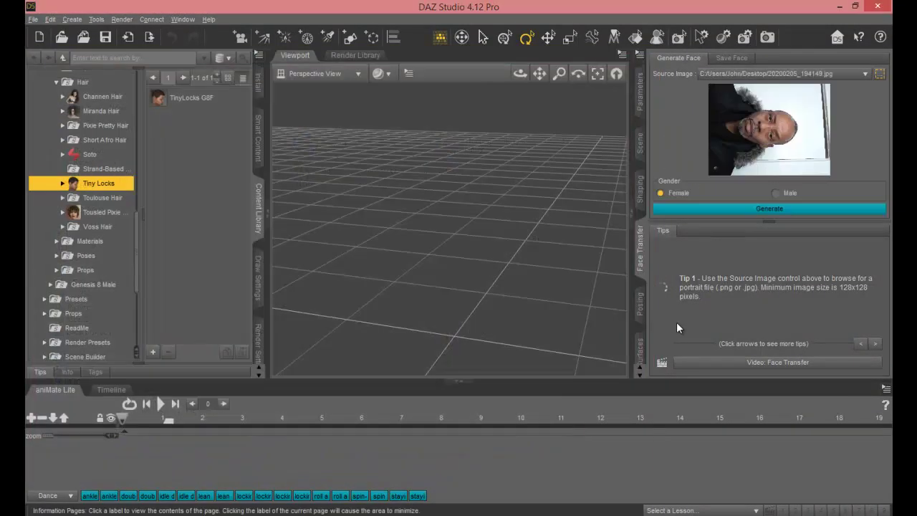
{"action": "left_click", "coordinate": [776, 193]}
{"action": "left_click", "coordinate": [752, 210]}
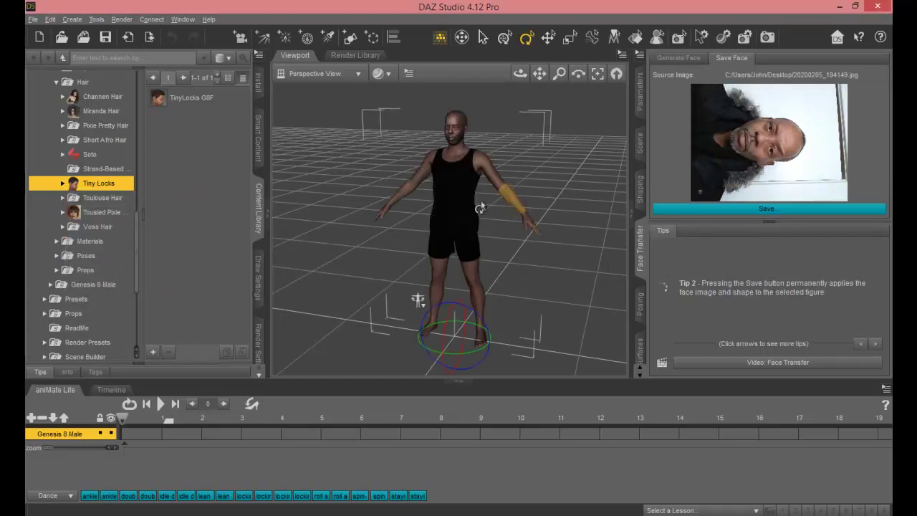
Examine the generated figure's head and face up close from several angles.
{"action": "scroll", "coordinate": [456, 180], "scroll_direction": "up", "scroll_amount": 10}
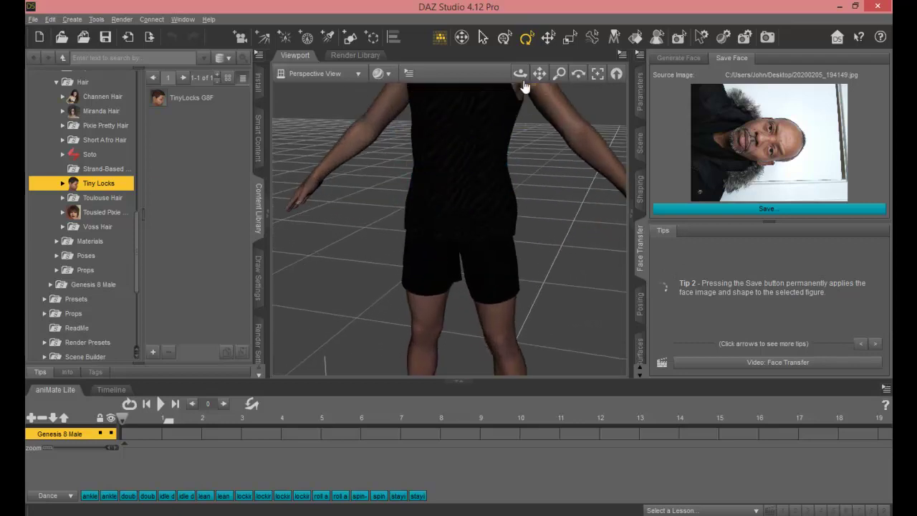
{"action": "left_click_drag", "start_coordinate": [540, 76], "coordinate": [540, 244]}
{"action": "scroll", "coordinate": [505, 103], "scroll_direction": "up", "scroll_amount": 3}
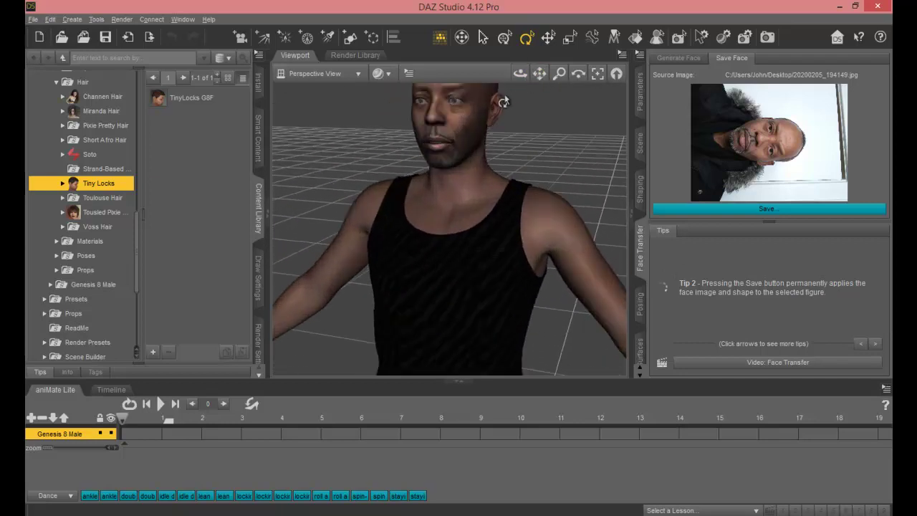
{"action": "mouse_move", "coordinate": [540, 75]}
{"action": "left_mouse_down"}
{"action": "mouse_move", "coordinate": [538, 147]}
{"action": "mouse_move", "coordinate": [530, 77]}
{"action": "mouse_move", "coordinate": [618, 77]}
{"action": "mouse_move", "coordinate": [559, 104]}
{"action": "mouse_move", "coordinate": [462, 73]}
{"action": "mouse_move", "coordinate": [551, 74]}
{"action": "left_mouse_up"}
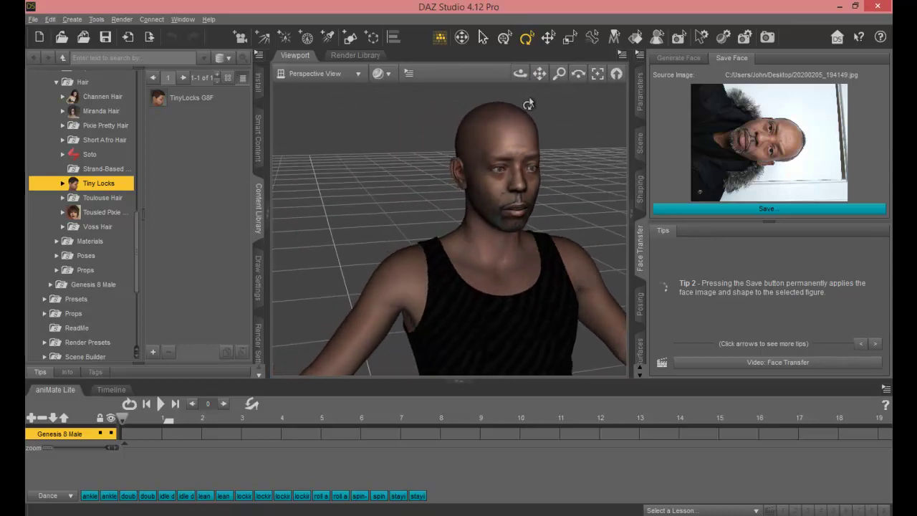
{"action": "scroll", "coordinate": [529, 103], "scroll_direction": "up", "scroll_amount": 3}
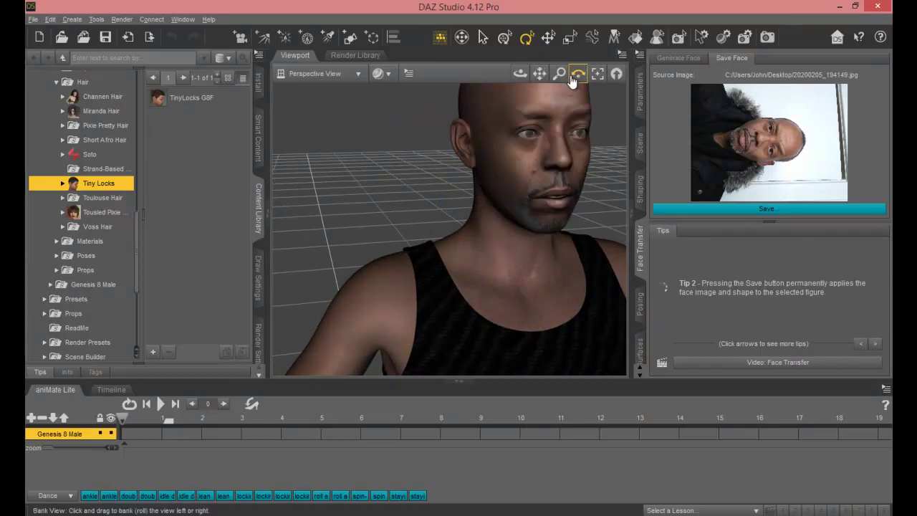
{"action": "left_click_drag", "start_coordinate": [532, 81], "coordinate": [417, 145]}
{"action": "left_click_drag", "start_coordinate": [520, 73], "coordinate": [485, 69]}
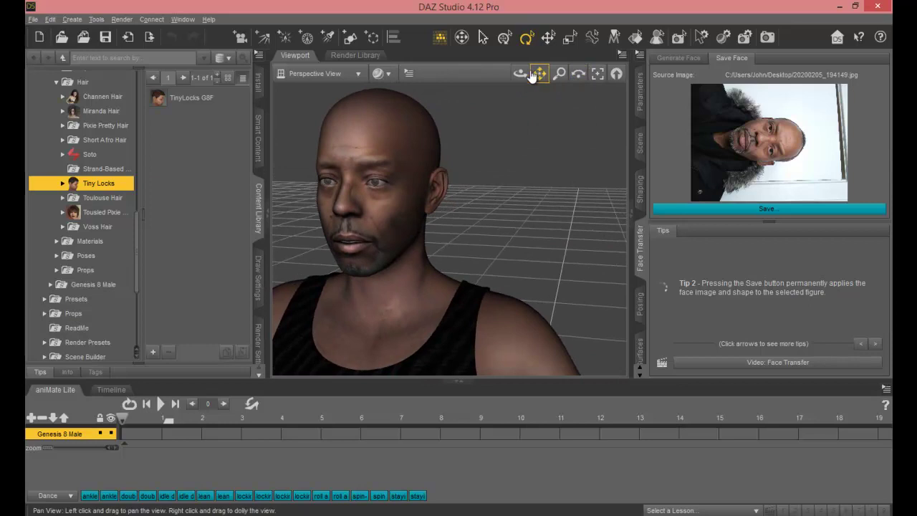
{"action": "left_click_drag", "start_coordinate": [541, 76], "coordinate": [594, 81]}
{"action": "scroll", "coordinate": [517, 148], "scroll_direction": "up", "scroll_amount": 3}
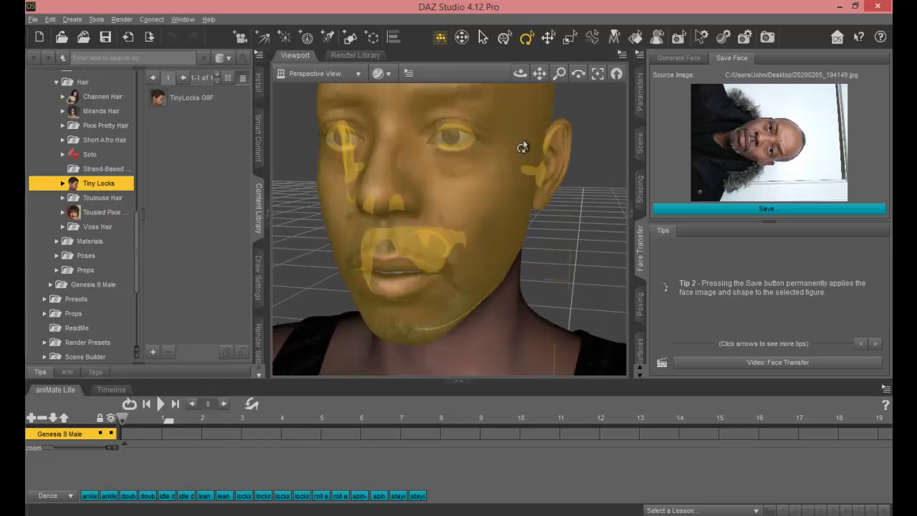
{"action": "scroll", "coordinate": [523, 139], "scroll_direction": "down", "scroll_amount": 2}
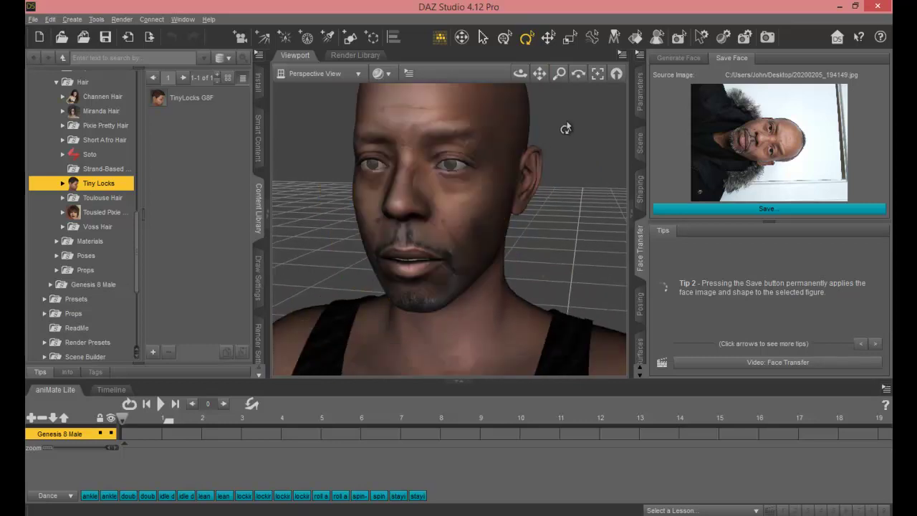
{"action": "scroll", "coordinate": [566, 127], "scroll_direction": "down", "scroll_amount": 1}
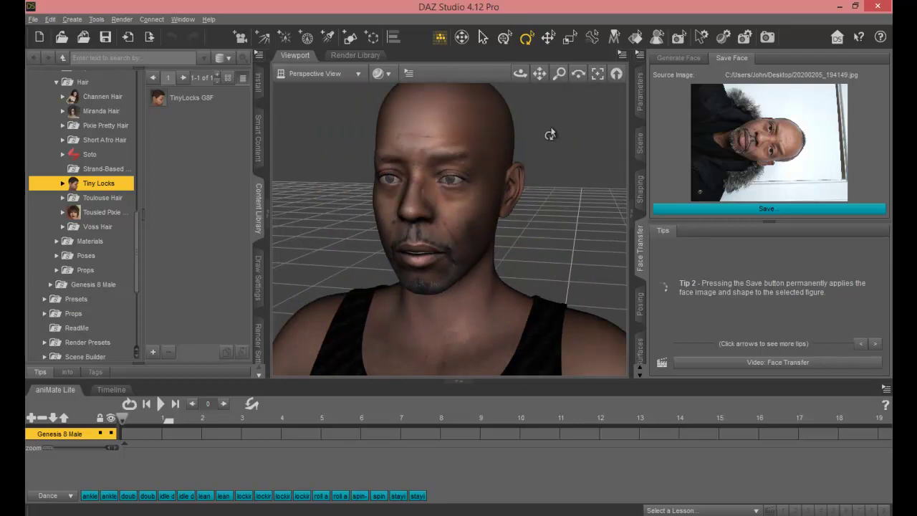
{"action": "scroll", "coordinate": [554, 134], "scroll_direction": "up", "scroll_amount": 1}
{"action": "scroll", "coordinate": [558, 132], "scroll_direction": "down", "scroll_amount": 3}
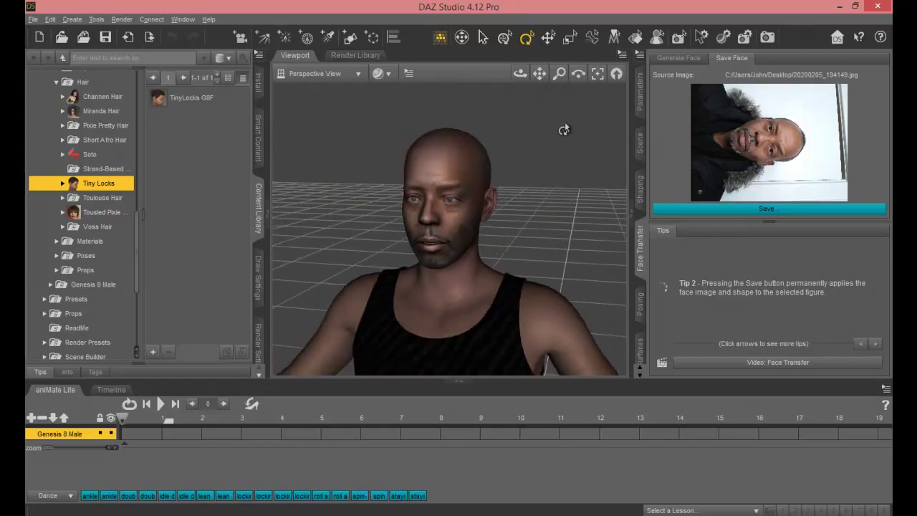
{"action": "scroll", "coordinate": [564, 130], "scroll_direction": "down", "scroll_amount": 1}
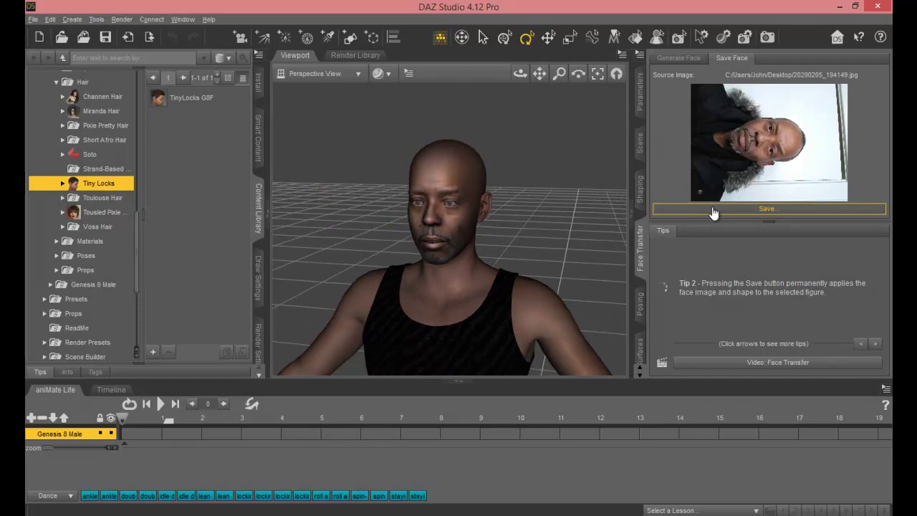
Save the generated face with the creator's name as vendor and Chuck12 as the shape name.
{"action": "left_click", "coordinate": [714, 209]}
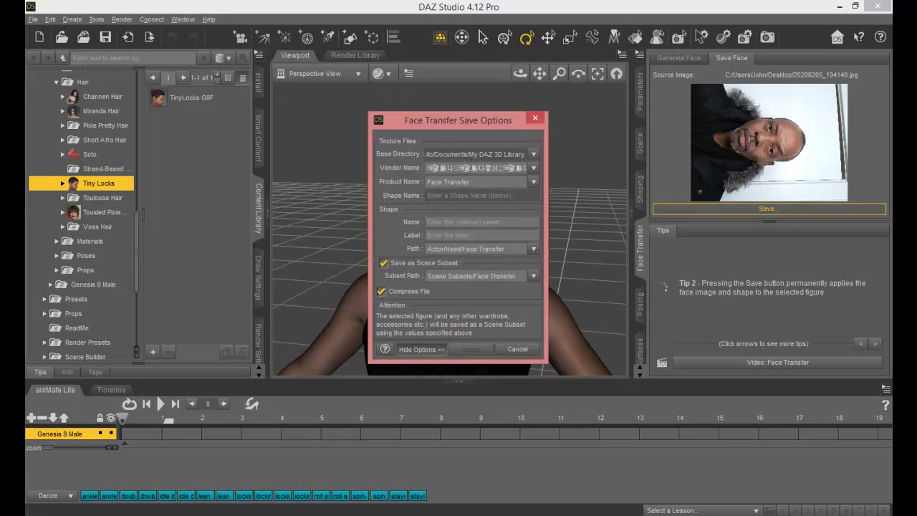
{"action": "double_click", "coordinate": [481, 168]}
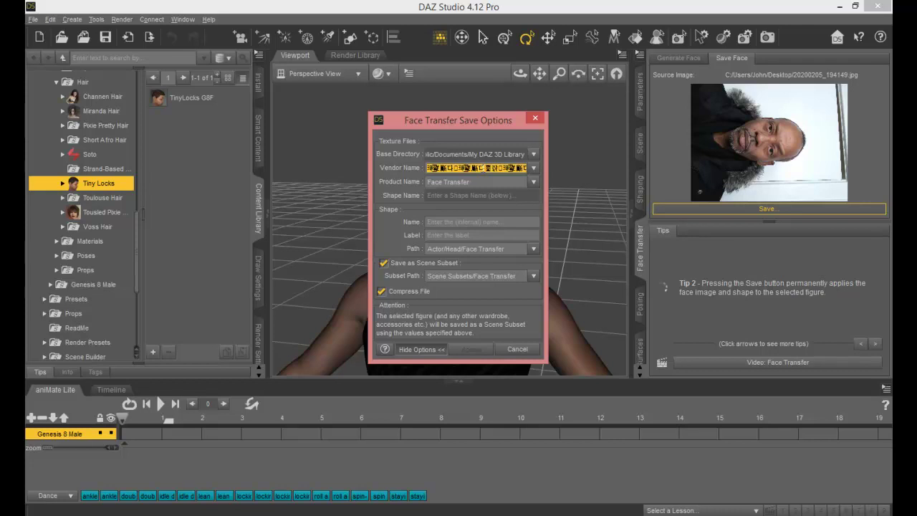
{"action": "type", "text": "Chuck"}
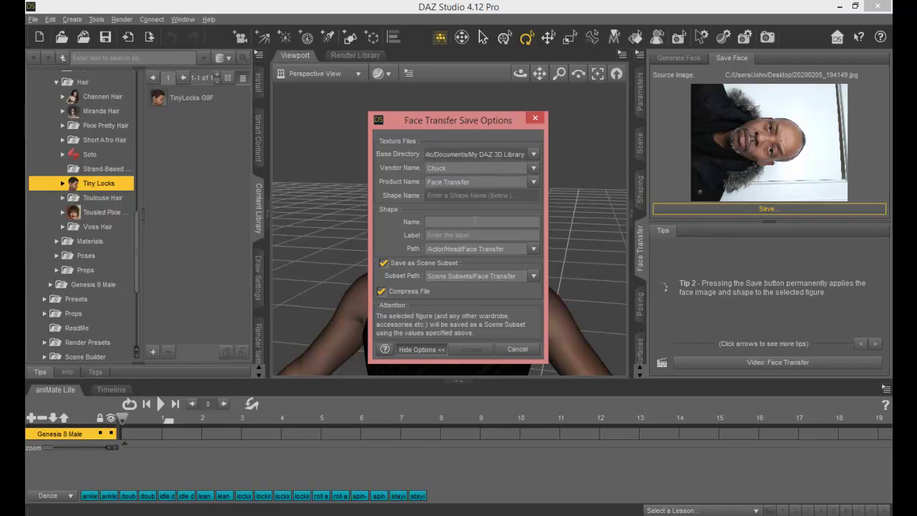
{"action": "type", "text": "Chuck12"}
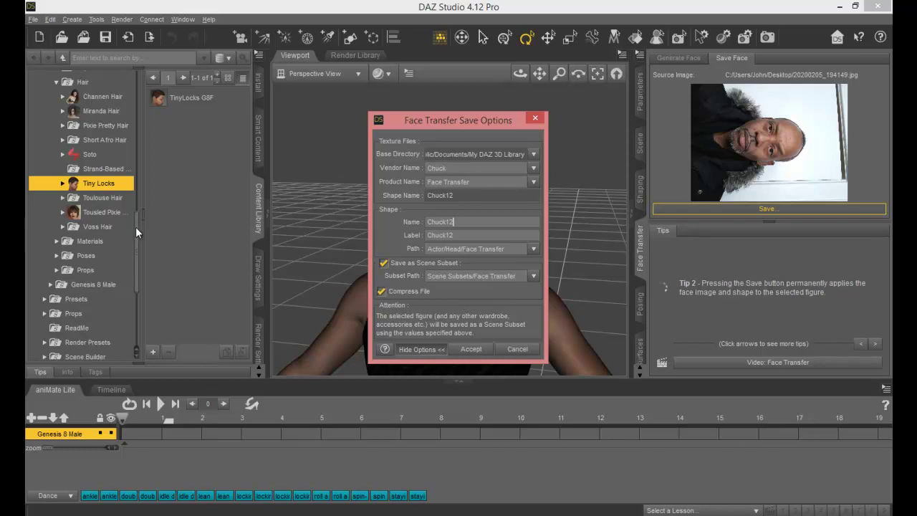
{"action": "left_click", "coordinate": [470, 349]}
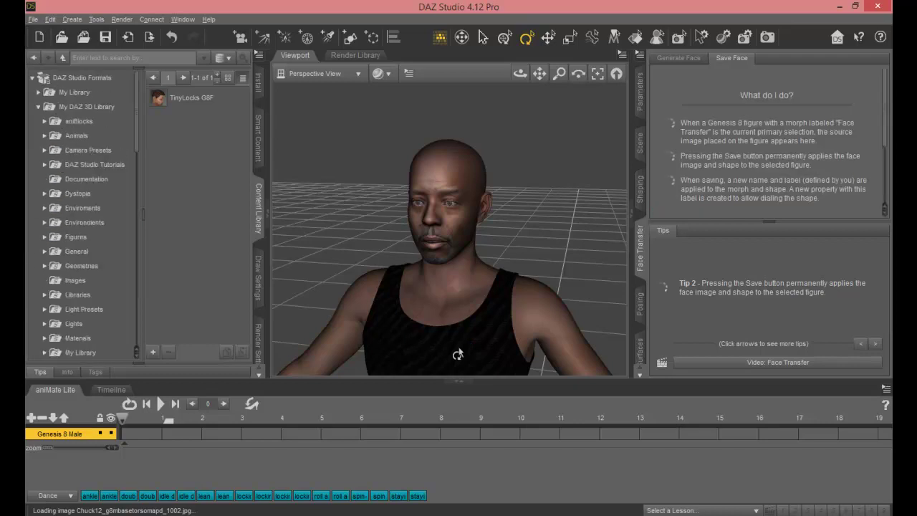
Clear the current figure by starting a new scene.
{"action": "left_click_drag", "start_coordinate": [517, 85], "coordinate": [573, 84]}
{"action": "left_click_drag", "start_coordinate": [229, 108], "coordinate": [321, 117]}
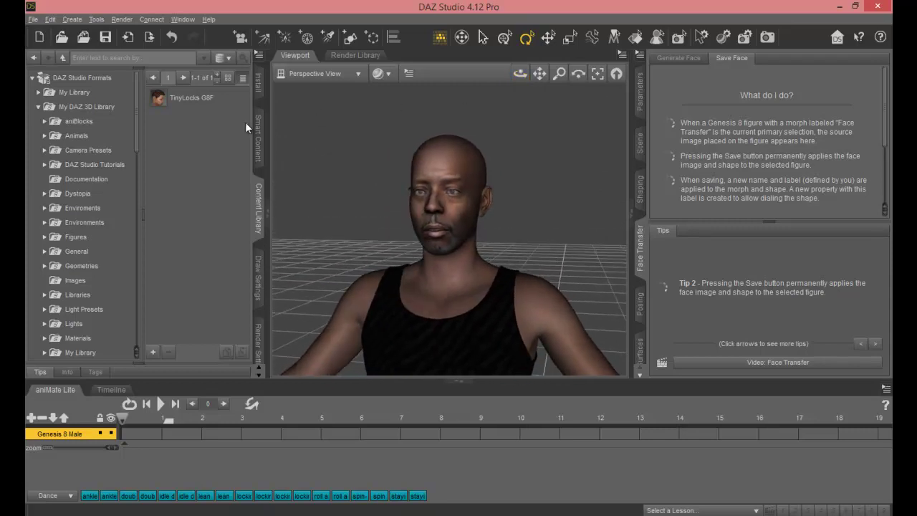
{"action": "left_click", "coordinate": [33, 20]}
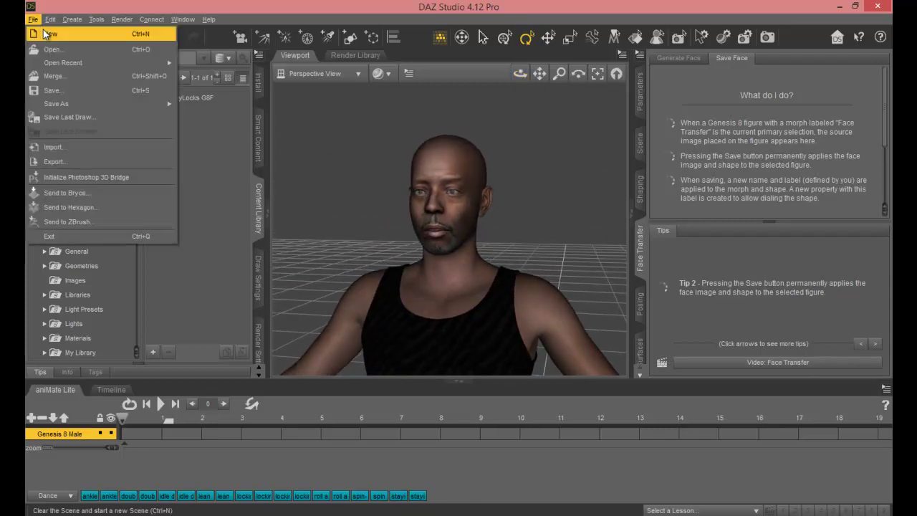
{"action": "left_click", "coordinate": [42, 32]}
{"action": "left_click", "coordinate": [457, 278]}
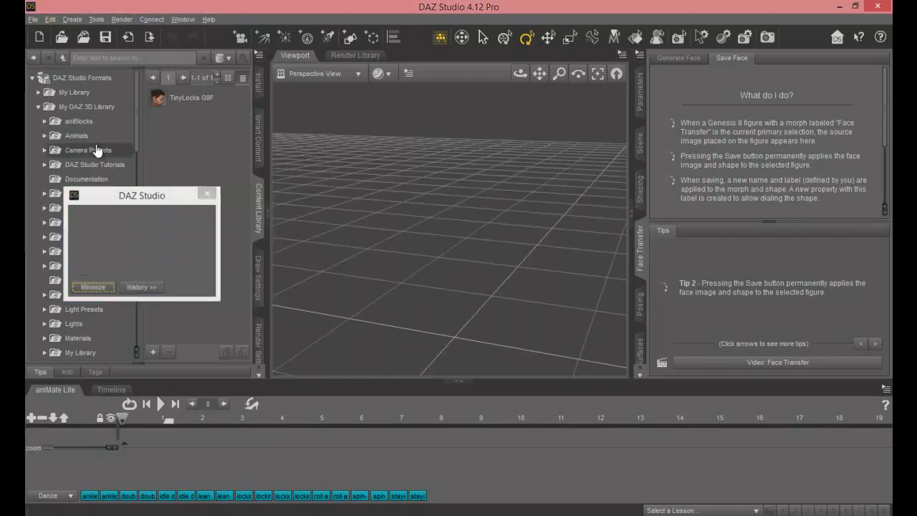
Load the saved Chuck12 figure from the Face Transfer folder of the Scene Subsets.
{"action": "left_click_drag", "start_coordinate": [135, 144], "coordinate": [136, 322]}
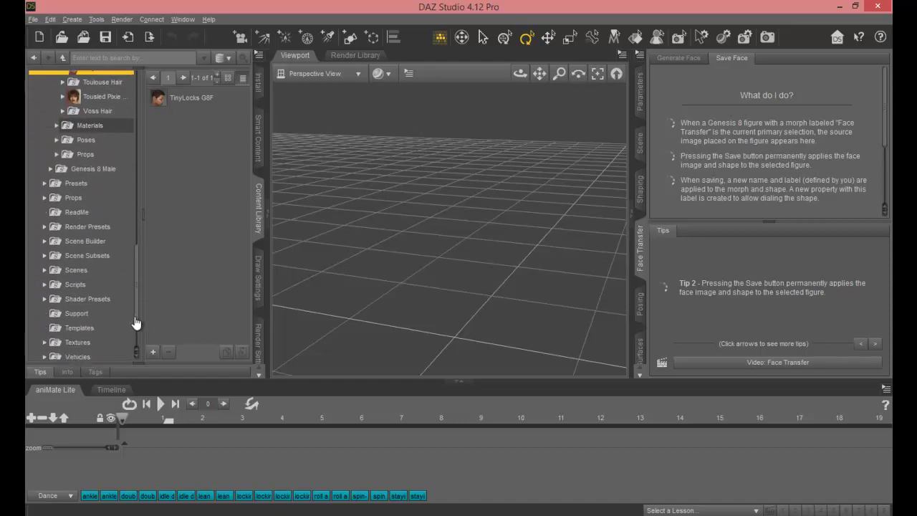
{"action": "left_click", "coordinate": [45, 257]}
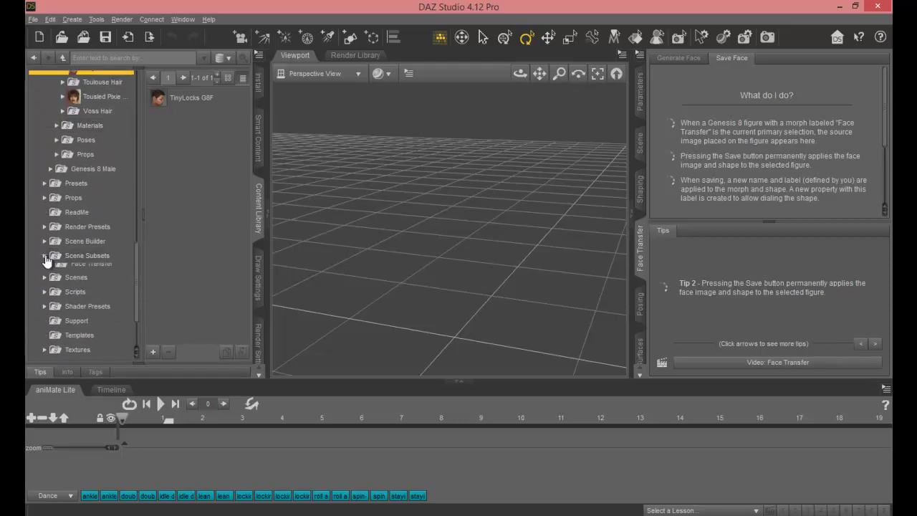
{"action": "left_click", "coordinate": [89, 270]}
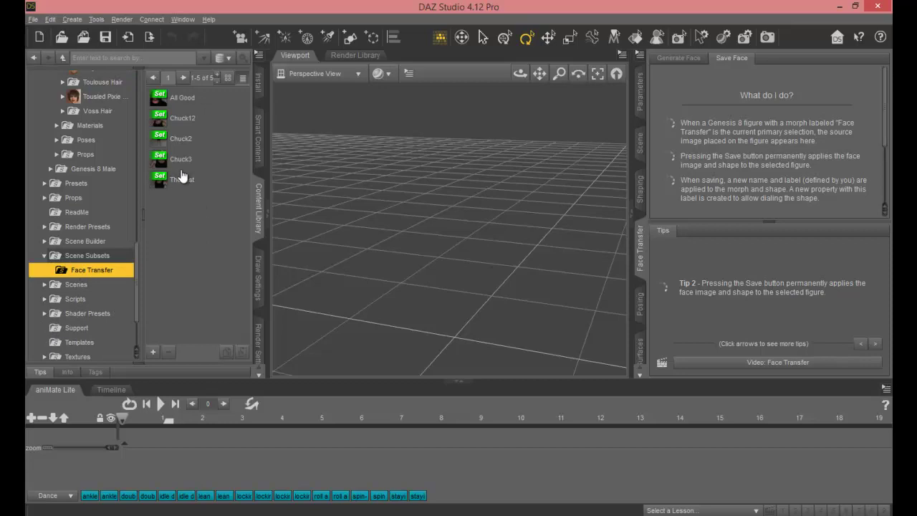
{"action": "left_click", "coordinate": [188, 119]}
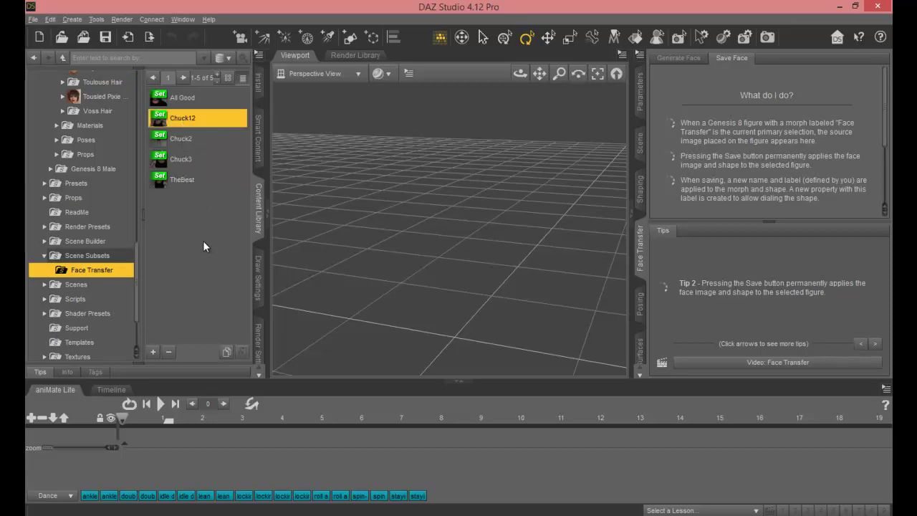
{"action": "double_click", "coordinate": [166, 121]}
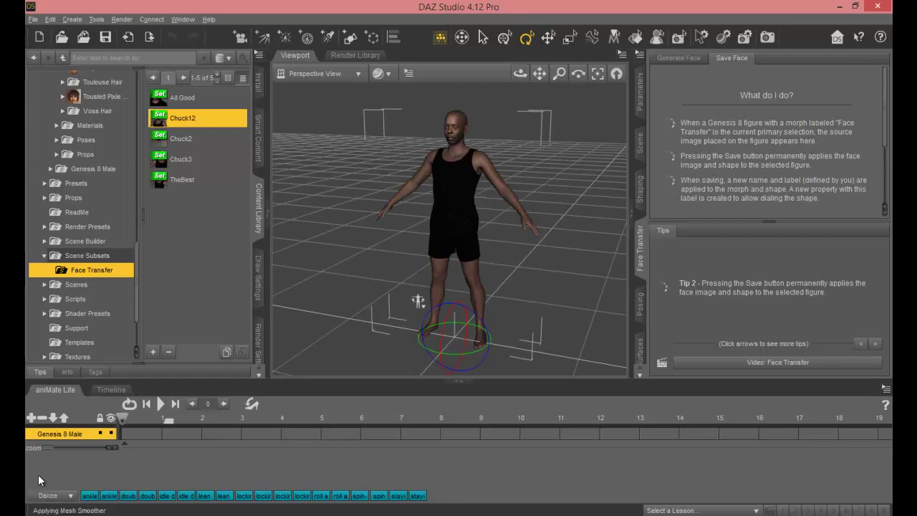
{"action": "mouse_move", "coordinate": [87, 498]}
{"action": "left_click", "coordinate": [68, 496]}
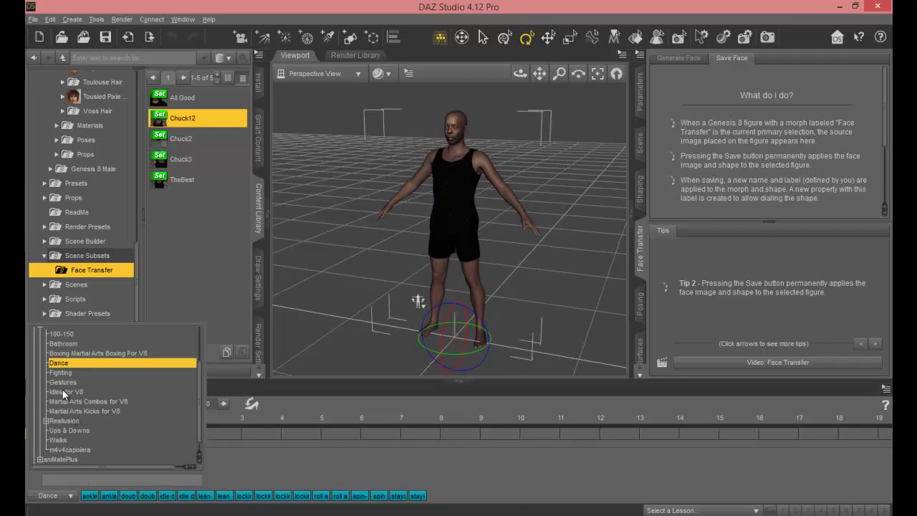
{"action": "left_click", "coordinate": [192, 300]}
{"action": "left_click", "coordinate": [182, 306]}
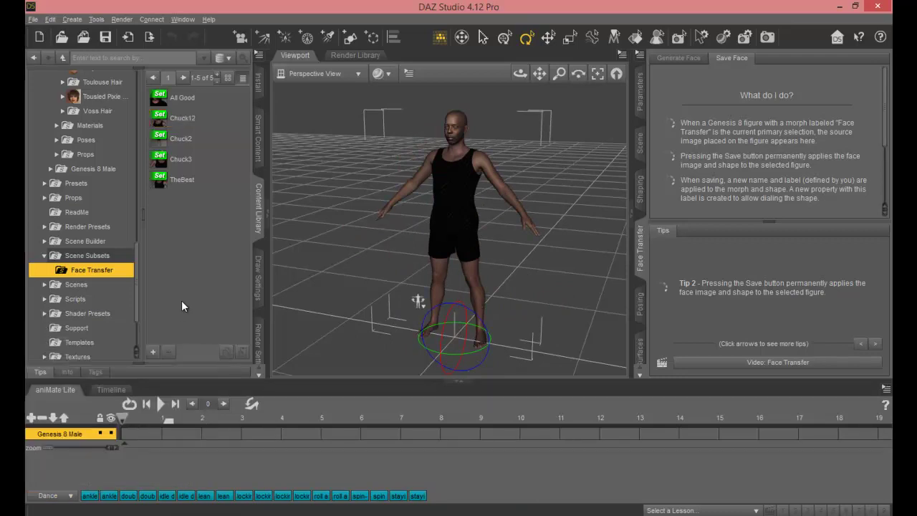
Collapse the Genesis 8 Female folder and its Hair subfolder in the content library.
{"action": "left_click_drag", "start_coordinate": [135, 278], "coordinate": [145, 225]}
{"action": "scroll", "coordinate": [63, 205], "scroll_direction": "up", "scroll_amount": 4}
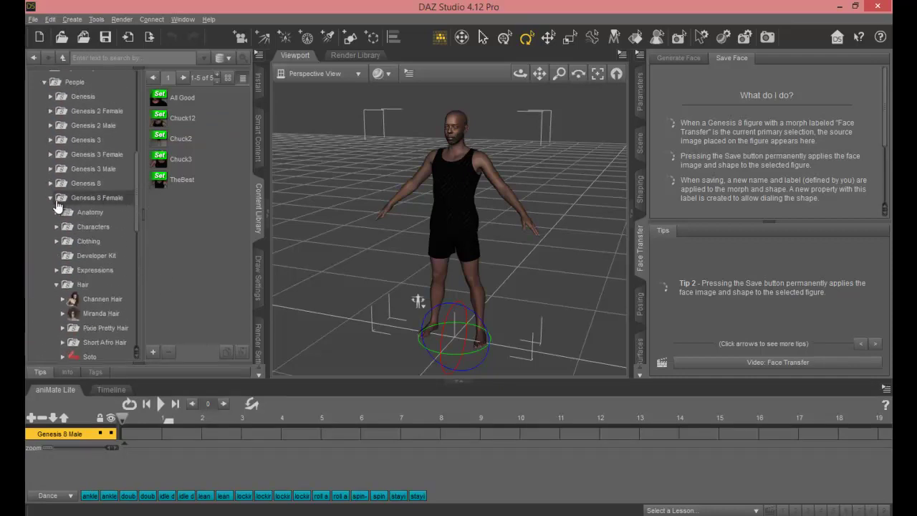
{"action": "scroll", "coordinate": [65, 247], "scroll_direction": "down", "scroll_amount": 2}
{"action": "left_click", "coordinate": [57, 243]}
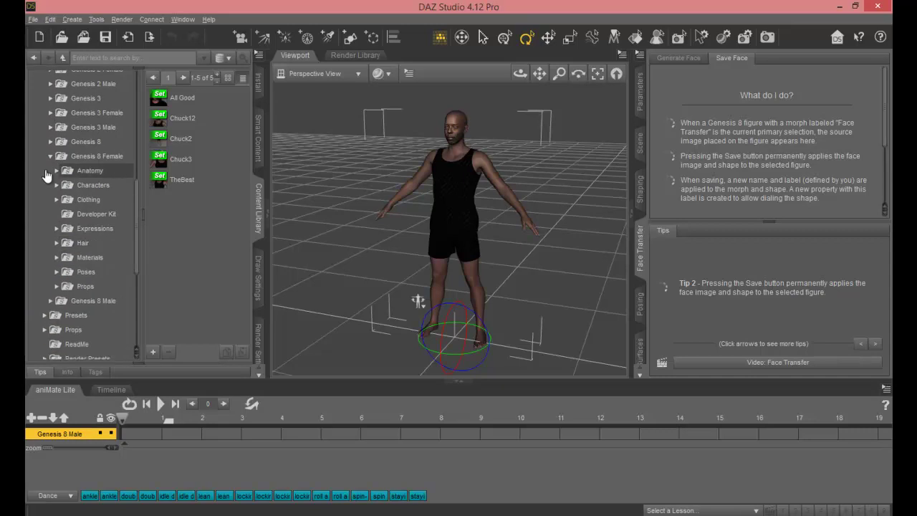
{"action": "left_click", "coordinate": [51, 156]}
Open the Spy Moves folder under the Genesis 8 Male Posermocap poses.
{"action": "scroll", "coordinate": [57, 165], "scroll_direction": "down", "scroll_amount": 2}
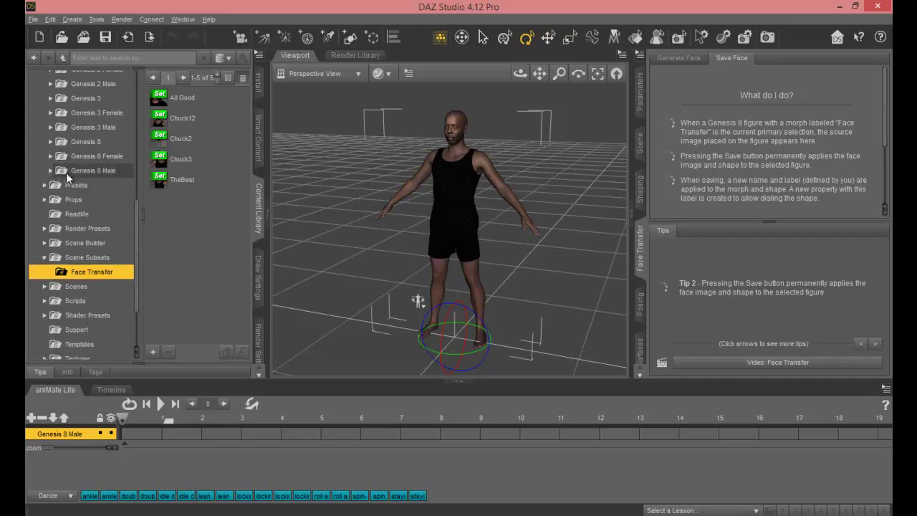
{"action": "left_click", "coordinate": [67, 172]}
{"action": "left_click", "coordinate": [50, 171]}
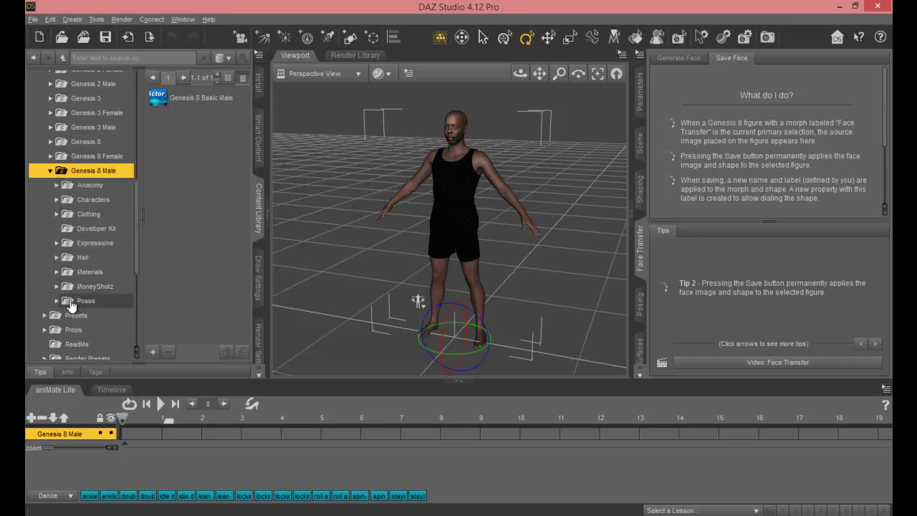
{"action": "left_click", "coordinate": [79, 301]}
{"action": "left_click", "coordinate": [56, 301]}
{"action": "scroll", "coordinate": [81, 281], "scroll_direction": "down", "scroll_amount": 1}
{"action": "scroll", "coordinate": [81, 281], "scroll_direction": "down", "scroll_amount": 1}
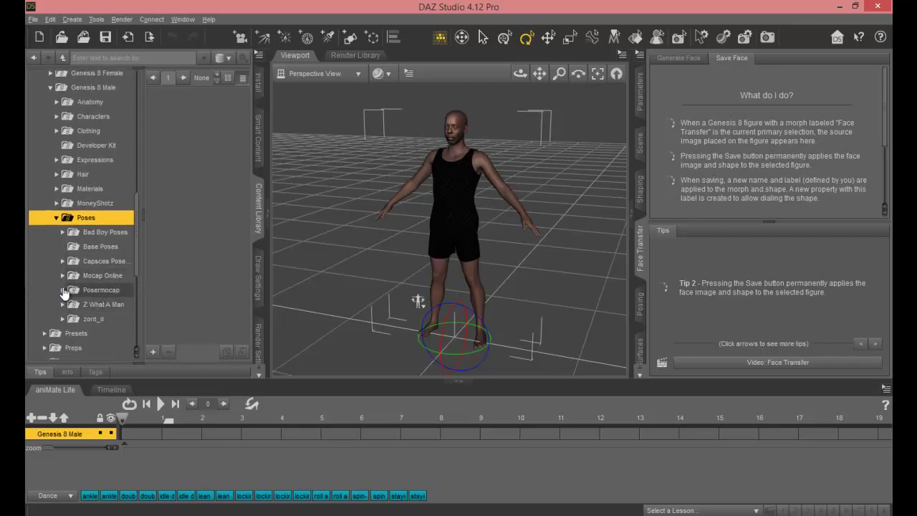
{"action": "left_click", "coordinate": [62, 290]}
{"action": "scroll", "coordinate": [80, 287], "scroll_direction": "down", "scroll_amount": 1}
{"action": "left_click", "coordinate": [85, 281]}
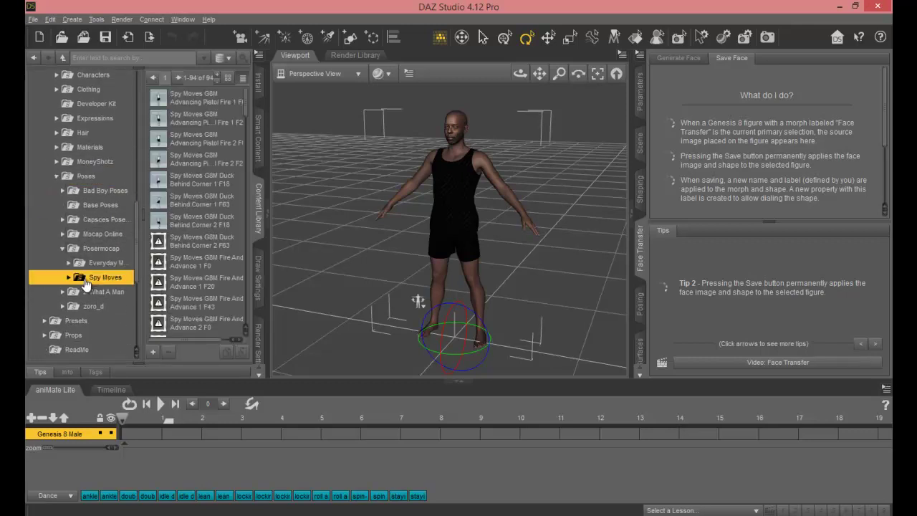
Switch the aniBlock library to the Posermocap Spy Moves set for Genesis 8 Male.
{"action": "left_click", "coordinate": [61, 498]}
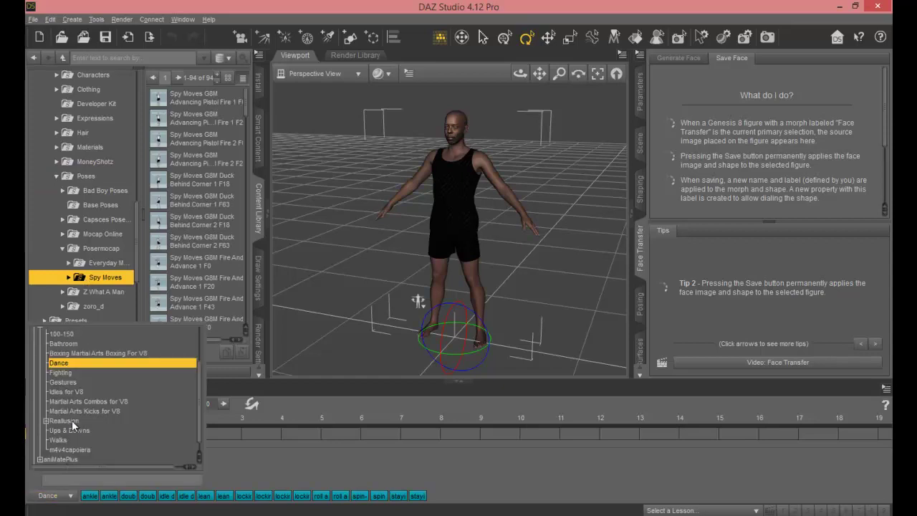
{"action": "scroll", "coordinate": [72, 412], "scroll_direction": "up", "scroll_amount": 2}
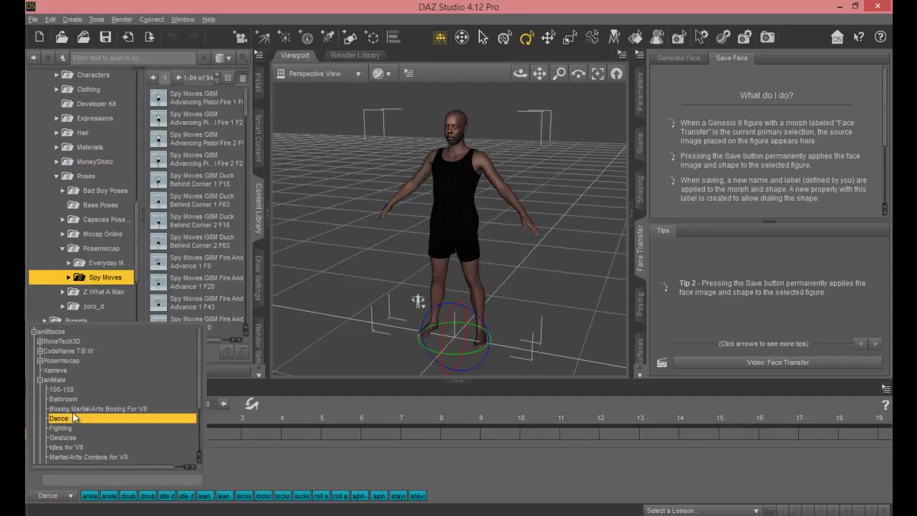
{"action": "left_click", "coordinate": [40, 360]}
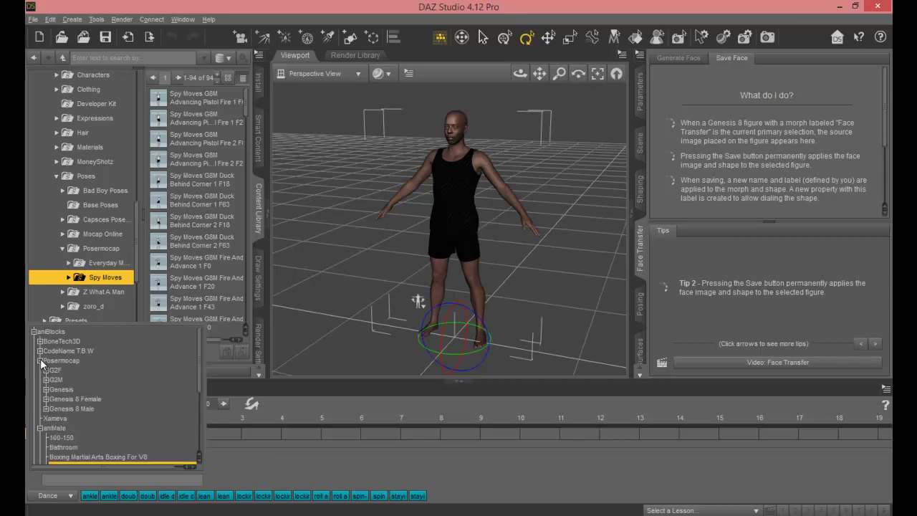
{"action": "left_click", "coordinate": [46, 408]}
{"action": "left_click", "coordinate": [71, 427]}
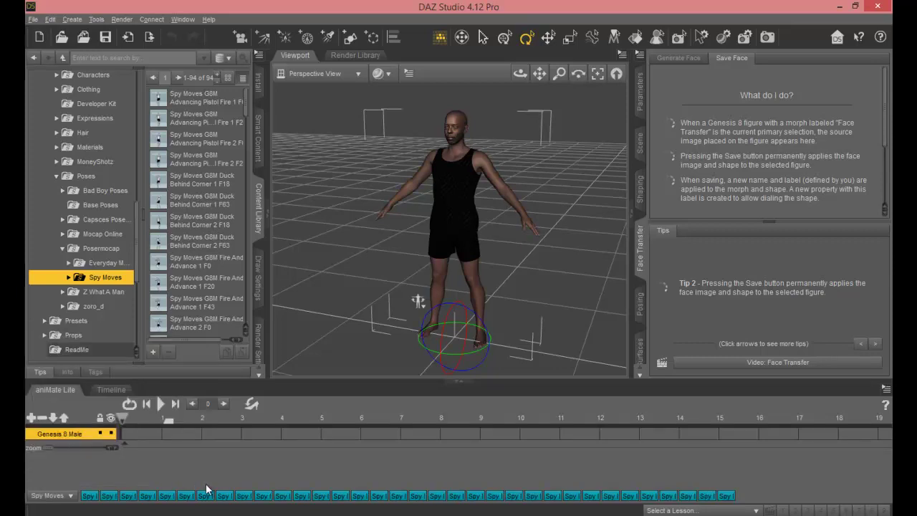
Preview the Advancing Pistol Fire 1 and Duck Behind Corner 1 aniBlocks on the figure.
{"action": "left_click", "coordinate": [93, 496]}
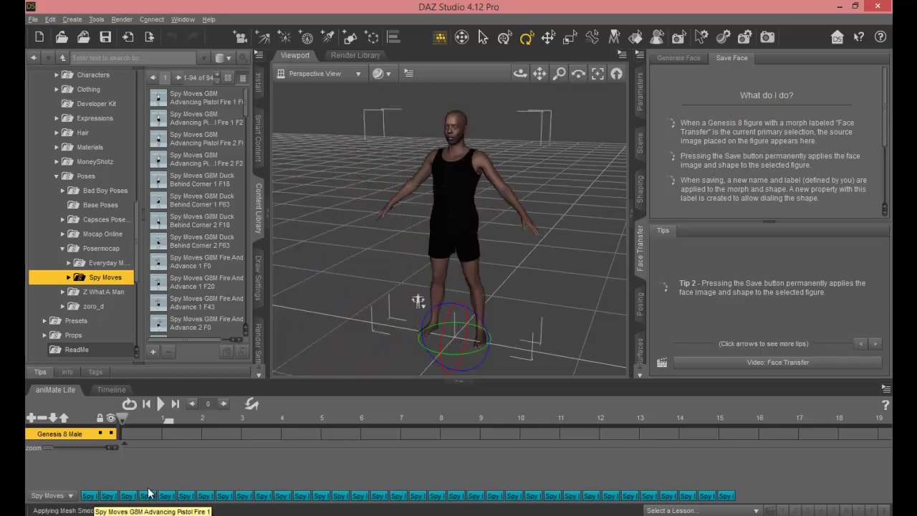
{"action": "mouse_move", "coordinate": [132, 498]}
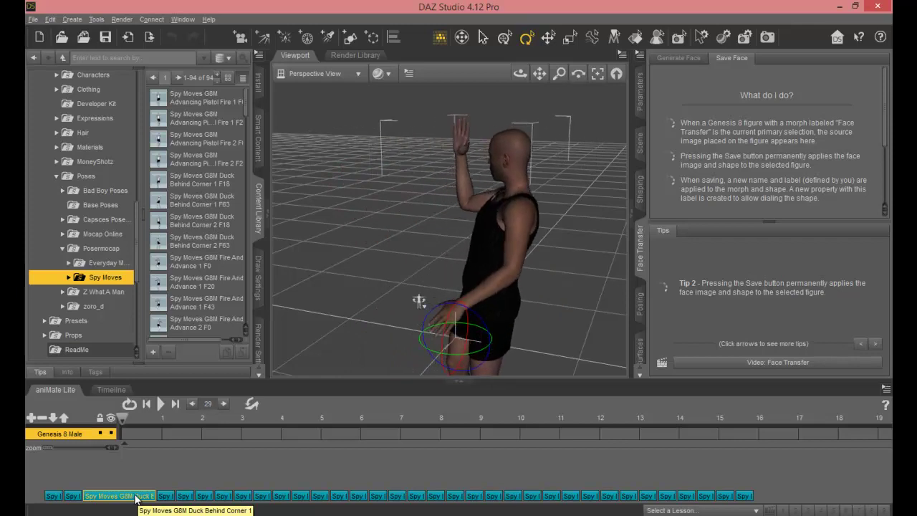
{"action": "left_click_drag", "start_coordinate": [520, 73], "coordinate": [530, 73]}
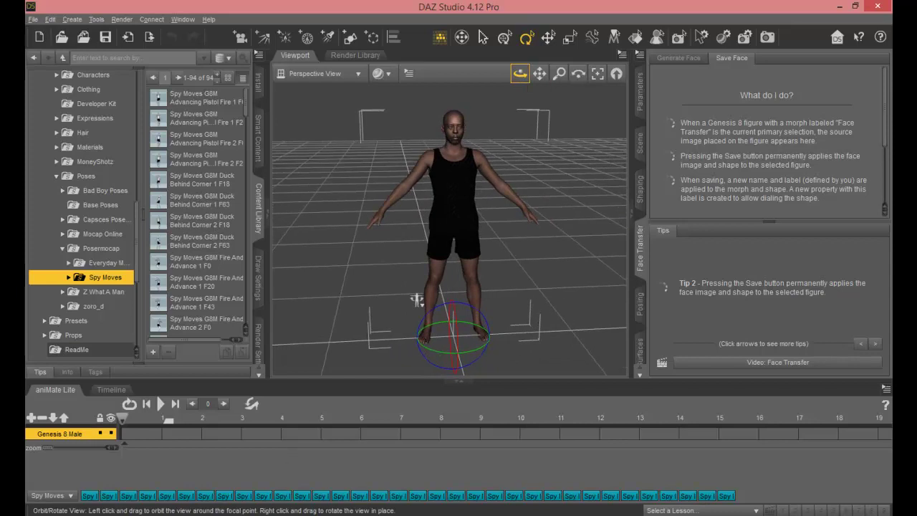
Show the Mimic Live! pane and dock it with the Scene and Posing panes.
{"action": "left_click", "coordinate": [643, 296]}
{"action": "scroll", "coordinate": [643, 295], "scroll_direction": "down", "scroll_amount": 2}
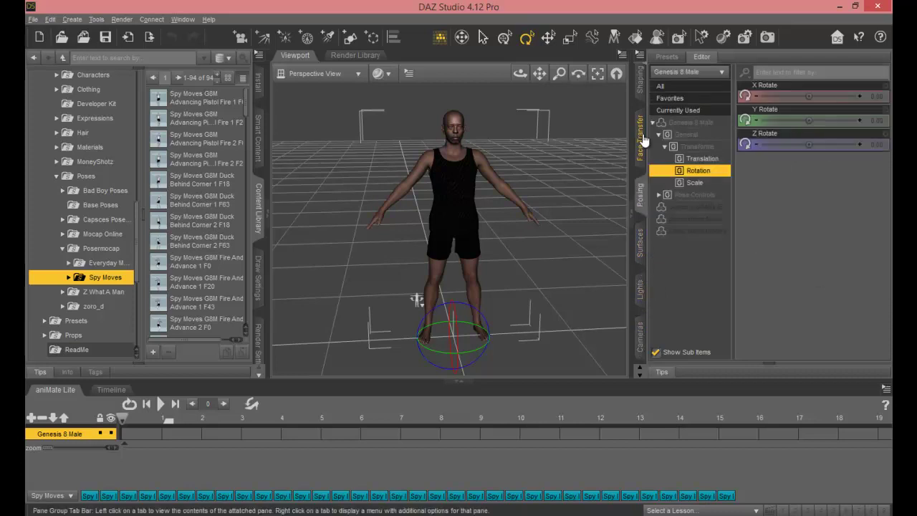
{"action": "scroll", "coordinate": [643, 280], "scroll_direction": "up", "scroll_amount": 3}
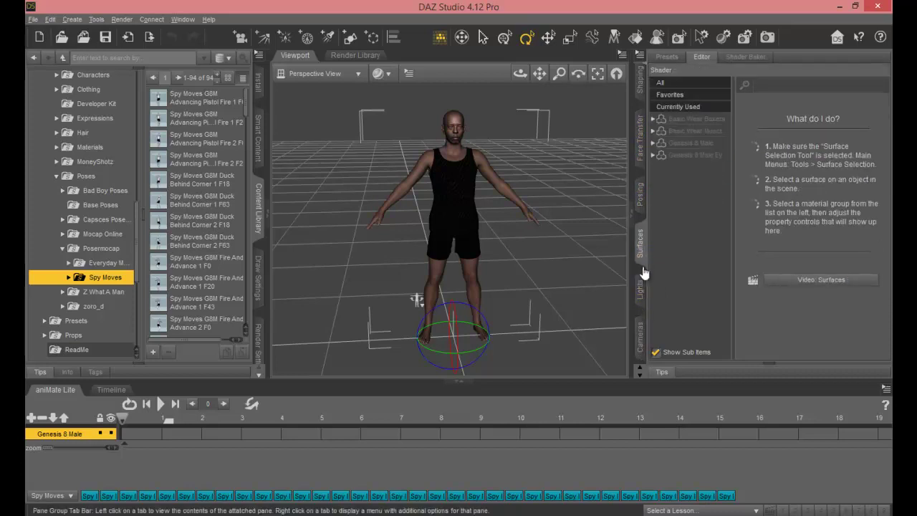
{"action": "scroll", "coordinate": [643, 152], "scroll_direction": "up", "scroll_amount": 3}
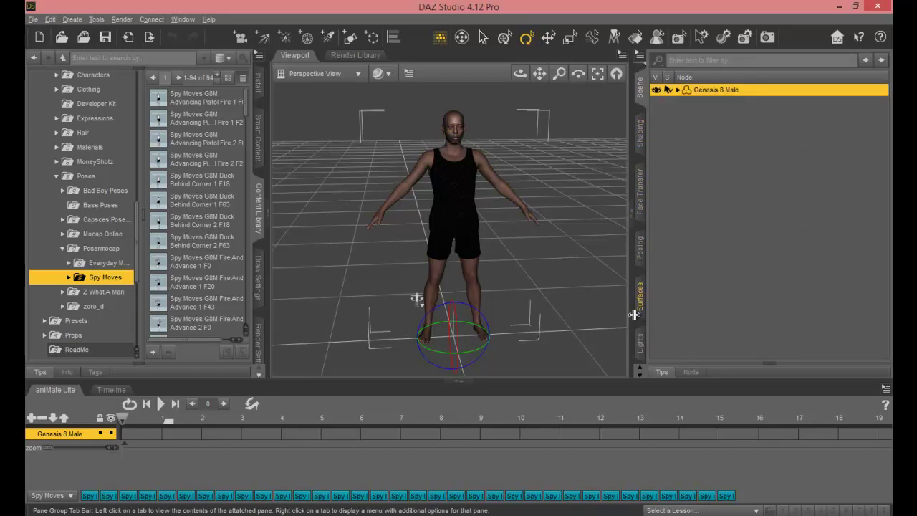
{"action": "left_click", "coordinate": [190, 21]}
{"action": "mouse_move", "coordinate": [195, 29]}
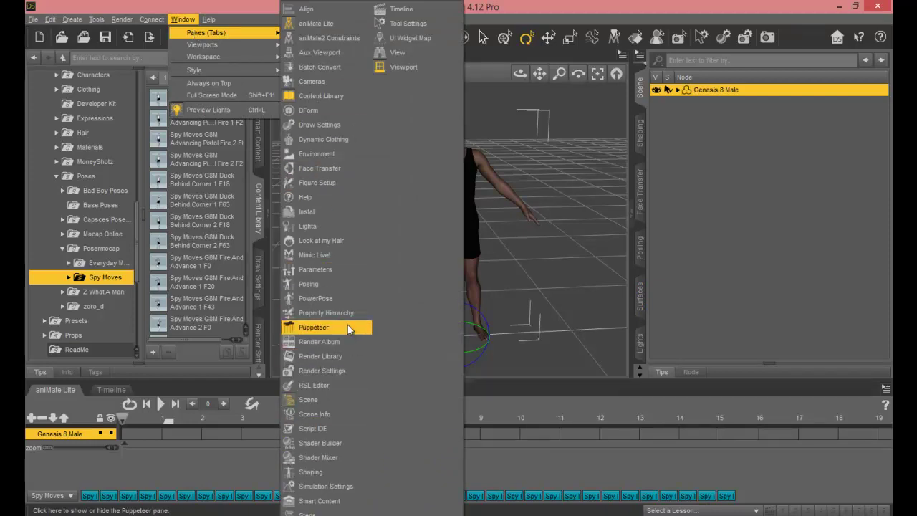
{"action": "left_click", "coordinate": [334, 256]}
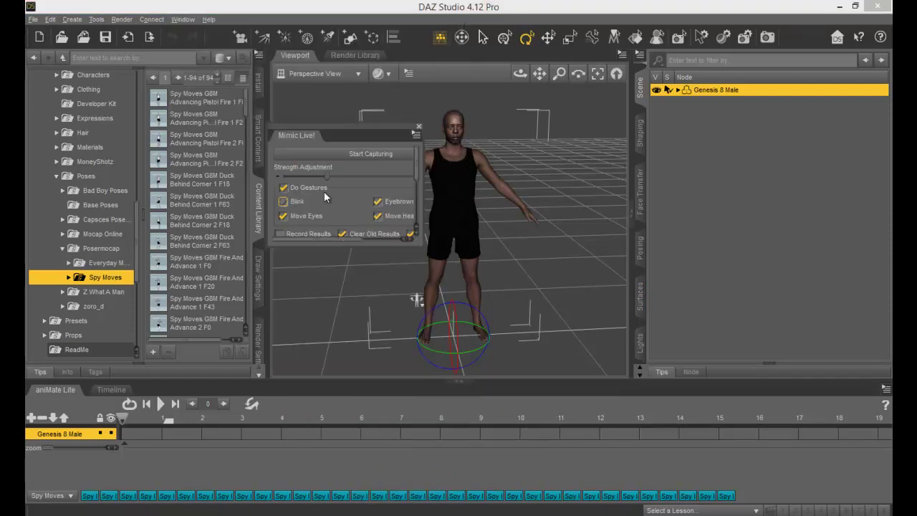
{"action": "left_click_drag", "start_coordinate": [638, 334], "coordinate": [642, 336]}
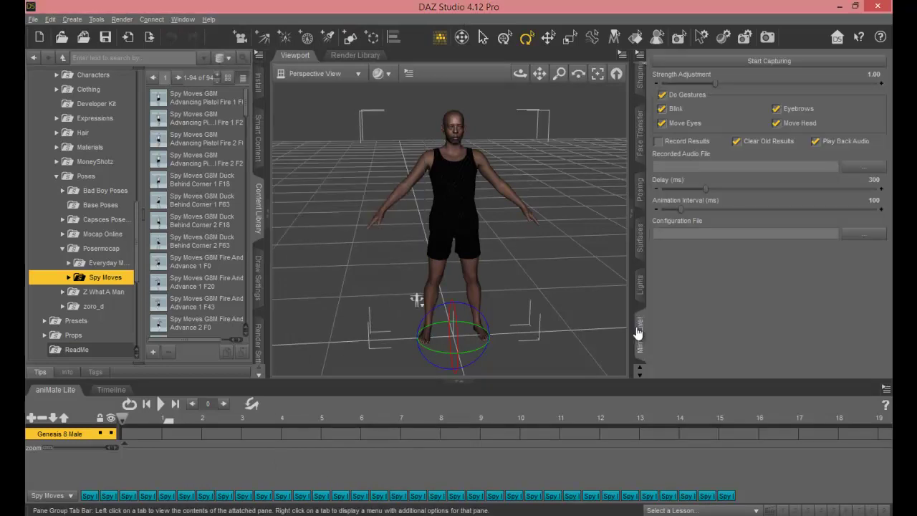
Close the Lights pane.
{"action": "left_click", "coordinate": [643, 299]}
{"action": "right_click", "coordinate": [642, 293]}
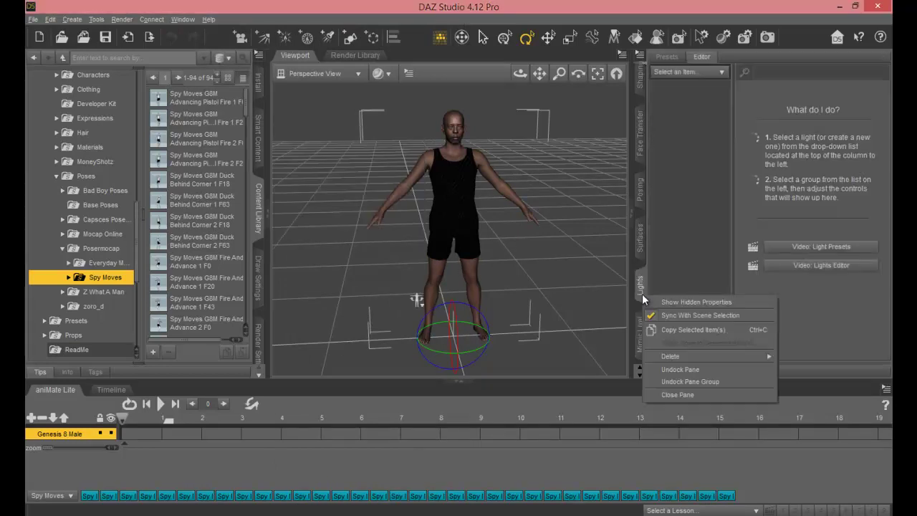
{"action": "left_click", "coordinate": [671, 395]}
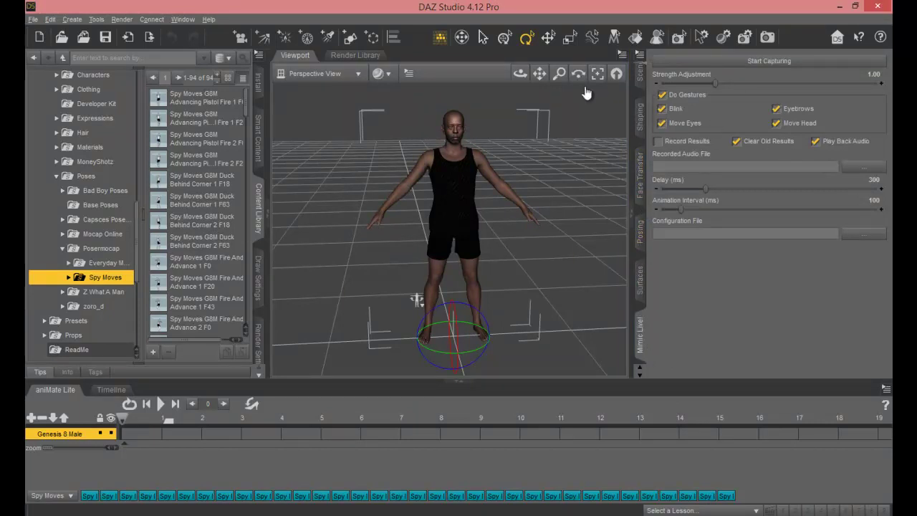
Preview an advancing Spy Moves aniBlock on the figure from a front view.
{"action": "left_click_drag", "start_coordinate": [521, 73], "coordinate": [466, 74]}
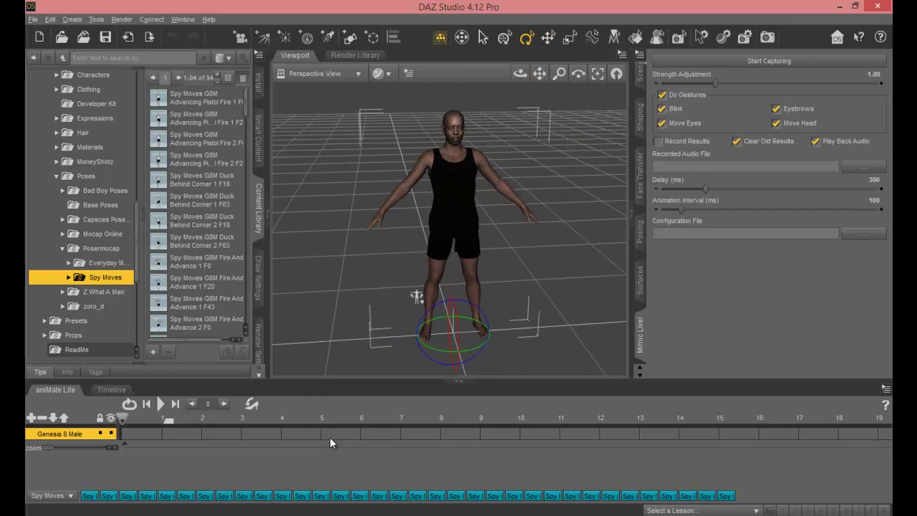
{"action": "left_click", "coordinate": [447, 495]}
{"action": "left_click", "coordinate": [101, 495]}
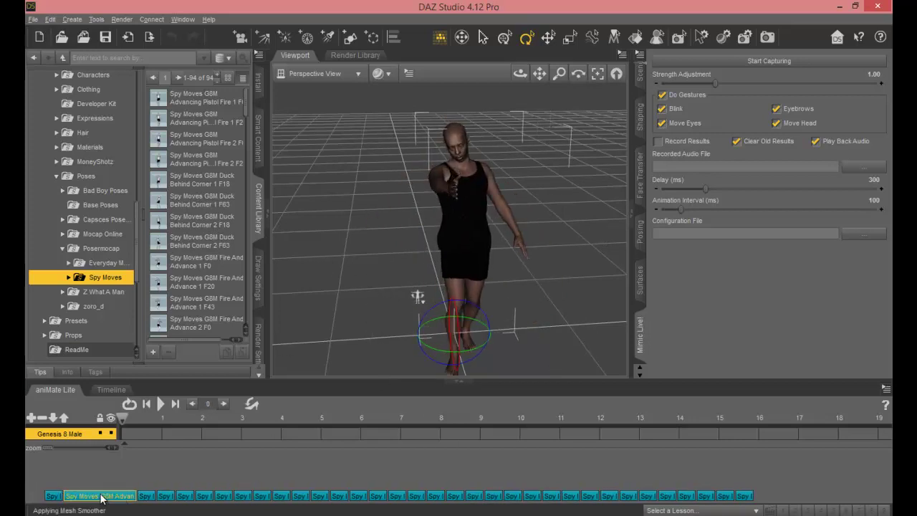
{"action": "mouse_move", "coordinate": [89, 498]}
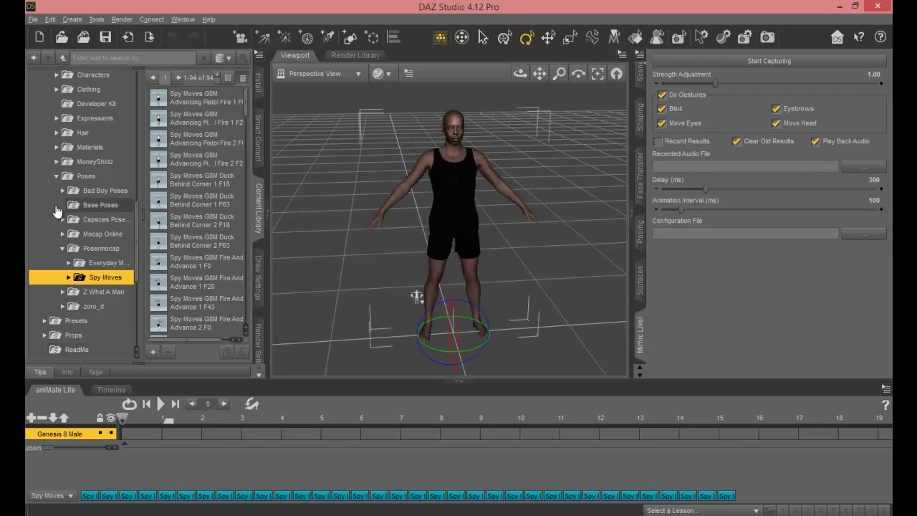
Collapse the Genesis 8 Male folder and its Poses subfolder in the content library.
{"action": "left_click", "coordinate": [57, 177]}
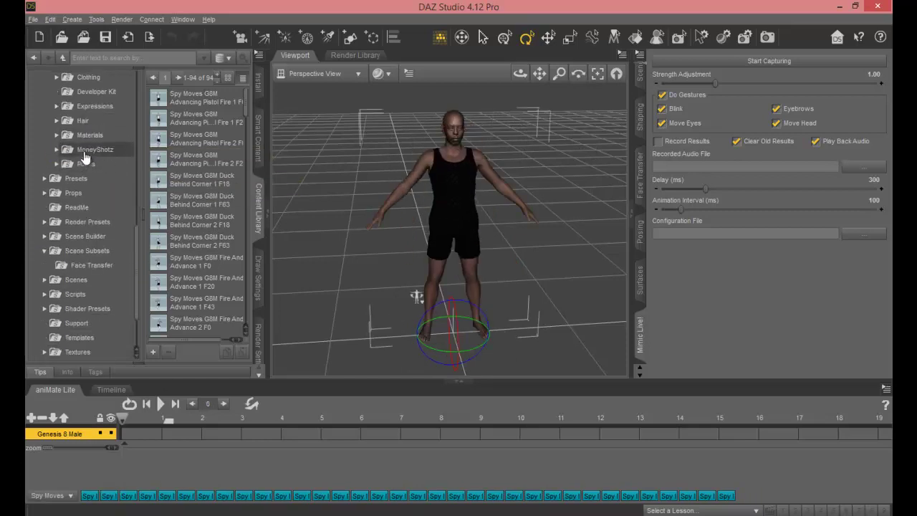
{"action": "scroll", "coordinate": [92, 156], "scroll_direction": "up", "scroll_amount": 3}
{"action": "scroll", "coordinate": [138, 208], "scroll_direction": "up", "scroll_amount": 3}
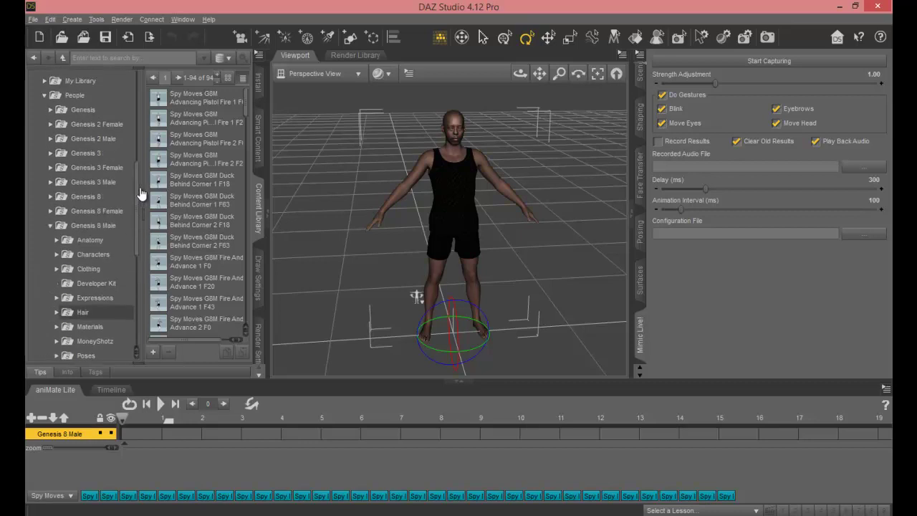
{"action": "left_click", "coordinate": [51, 230]}
Open the Strike Back Outfit folder under the Genesis 8 Female Clothing.
{"action": "left_click", "coordinate": [50, 214]}
{"action": "left_click", "coordinate": [83, 259]}
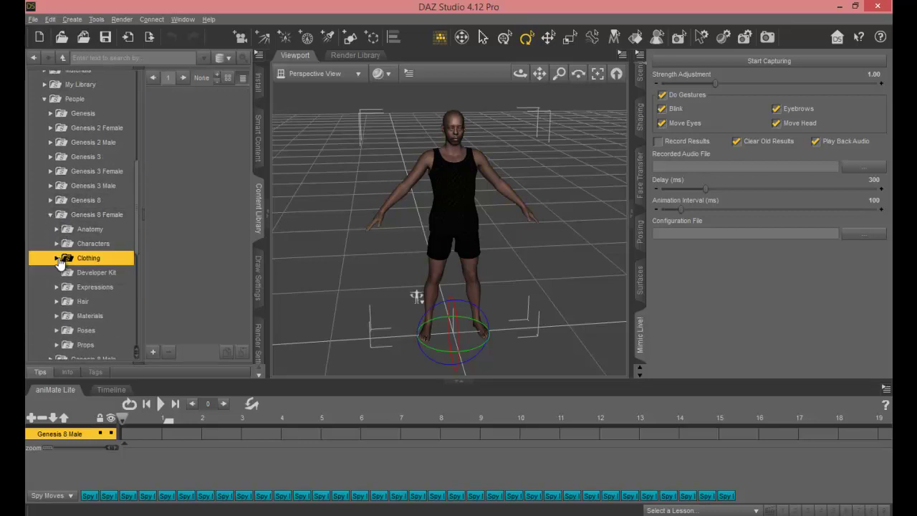
{"action": "scroll", "coordinate": [83, 243], "scroll_direction": "down", "scroll_amount": 4}
{"action": "scroll", "coordinate": [84, 236], "scroll_direction": "down", "scroll_amount": 2}
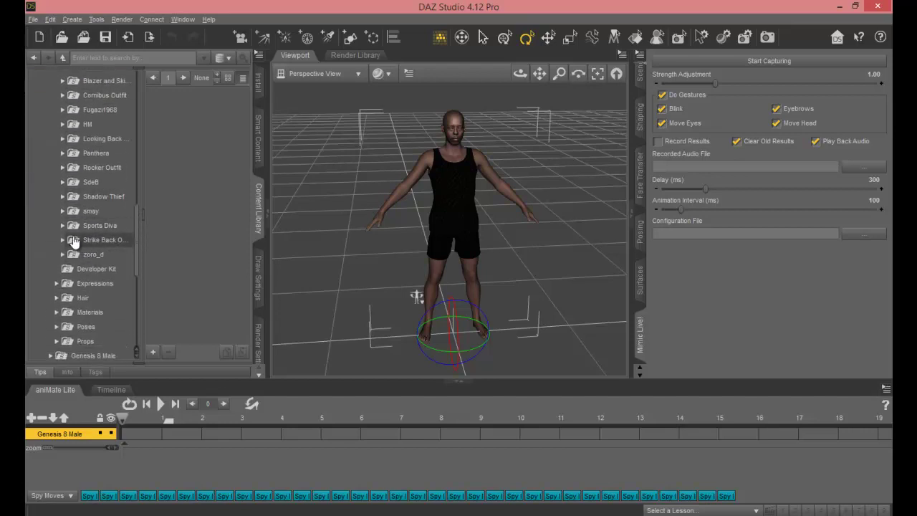
{"action": "left_click", "coordinate": [70, 244]}
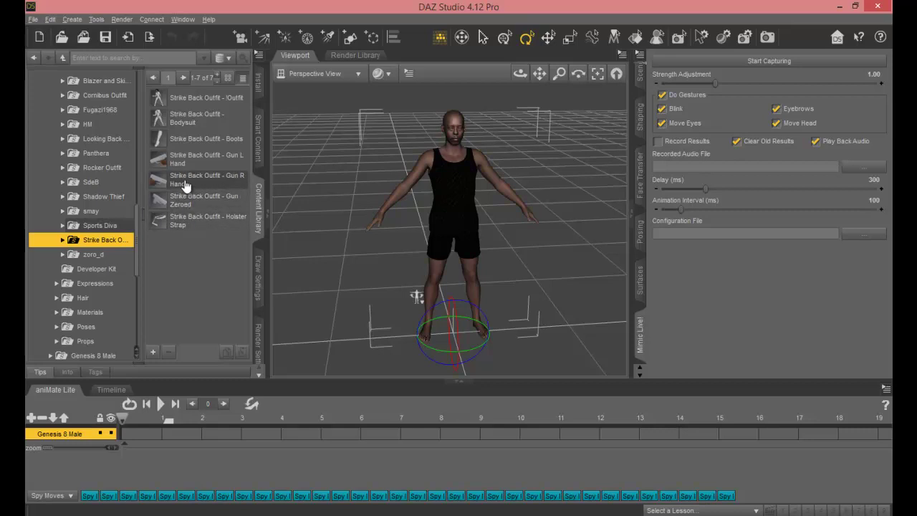
Load the Strike Back Outfit Gun R Hand prop onto the Genesis 8 Male figure.
{"action": "mouse_move", "coordinate": [188, 184]}
{"action": "left_click", "coordinate": [640, 90]}
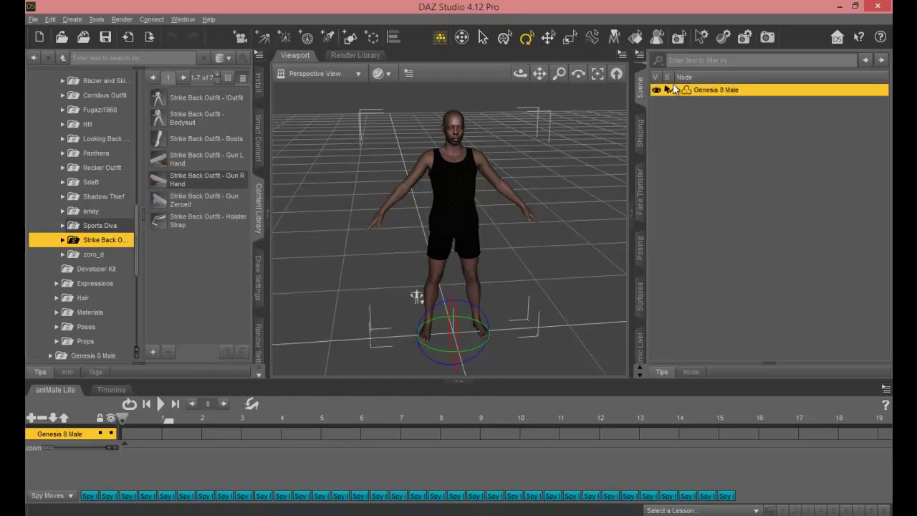
{"action": "double_click", "coordinate": [190, 179]}
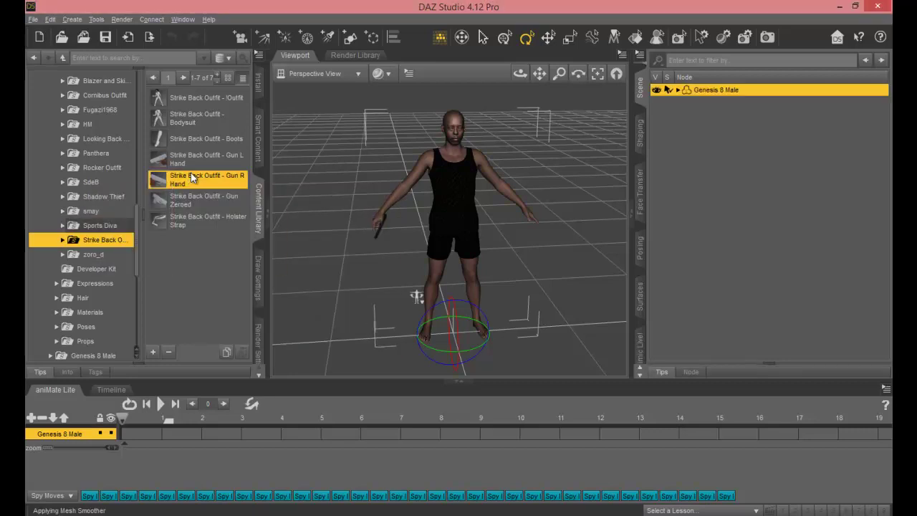
Select Genesis 8 Male in the scene hierarchy and expand its node.
{"action": "left_click", "coordinate": [372, 196]}
{"action": "scroll", "coordinate": [382, 186], "scroll_direction": "up", "scroll_amount": 3}
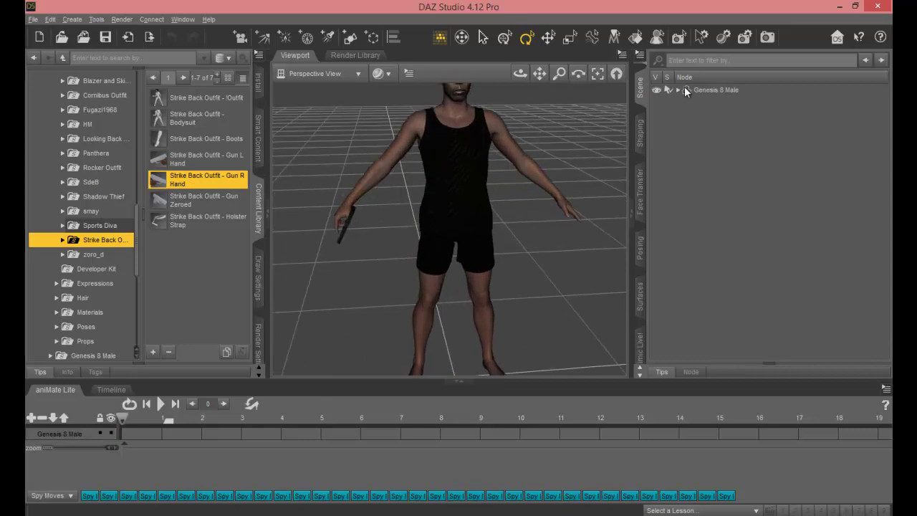
{"action": "left_click", "coordinate": [685, 88]}
{"action": "left_click", "coordinate": [677, 90]}
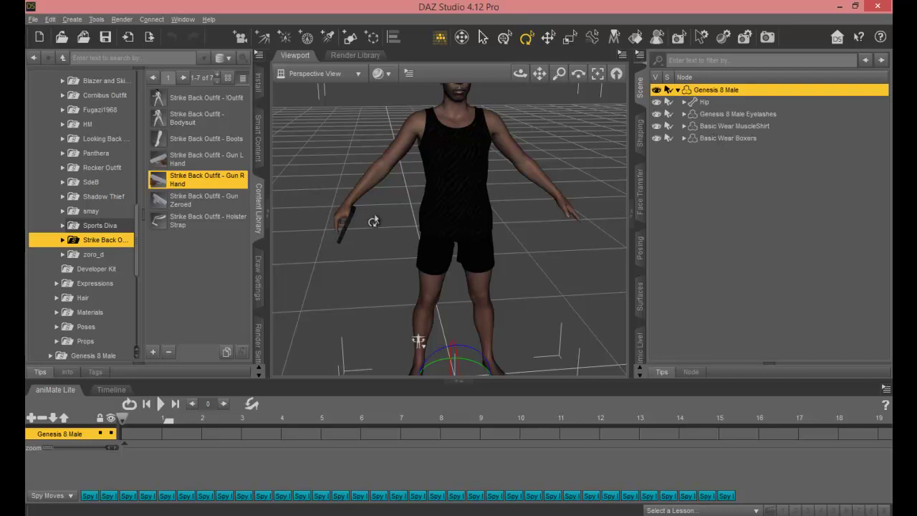
Move the Strike Back Gun slightly to adjust its fit in the figure's right hand.
{"action": "left_click", "coordinate": [344, 239]}
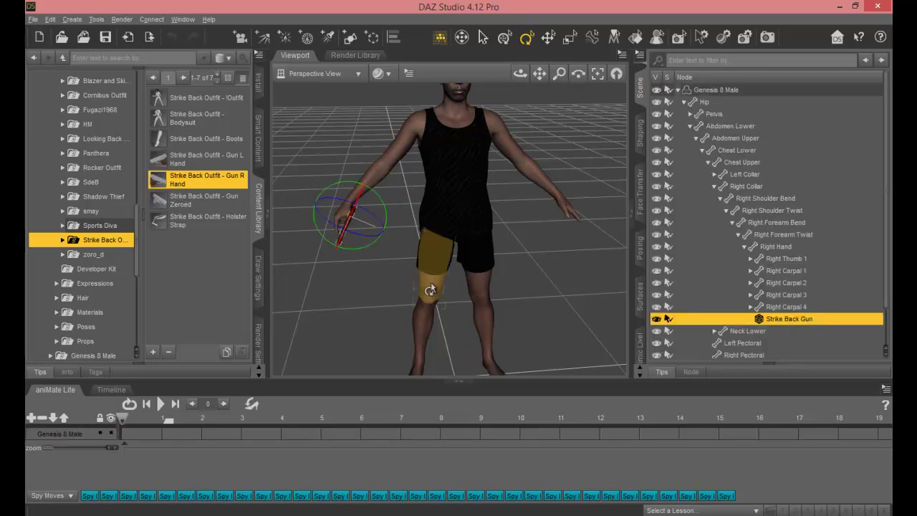
{"action": "left_click", "coordinate": [548, 38]}
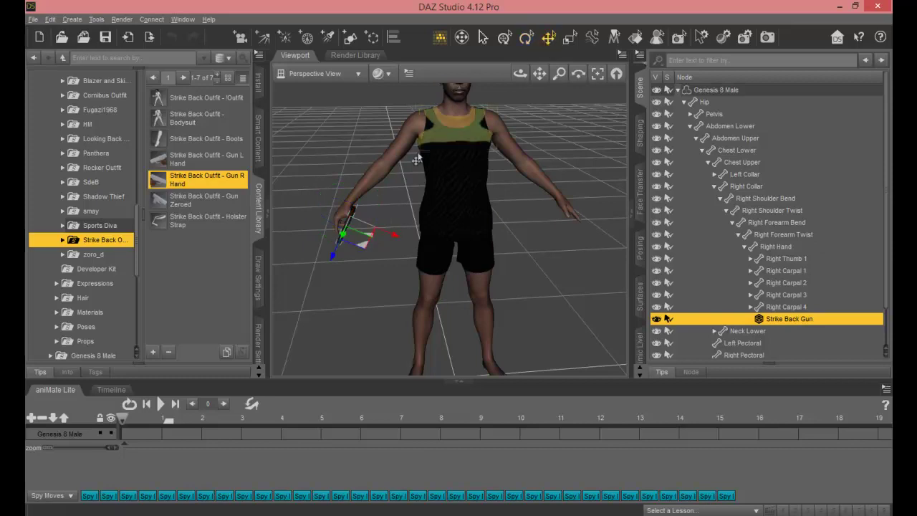
{"action": "mouse_move", "coordinate": [520, 73]}
{"action": "left_mouse_down"}
{"action": "mouse_move", "coordinate": [498, 74]}
{"action": "mouse_move", "coordinate": [536, 71]}
{"action": "mouse_move", "coordinate": [510, 68]}
{"action": "mouse_move", "coordinate": [519, 73]}
{"action": "left_mouse_up"}
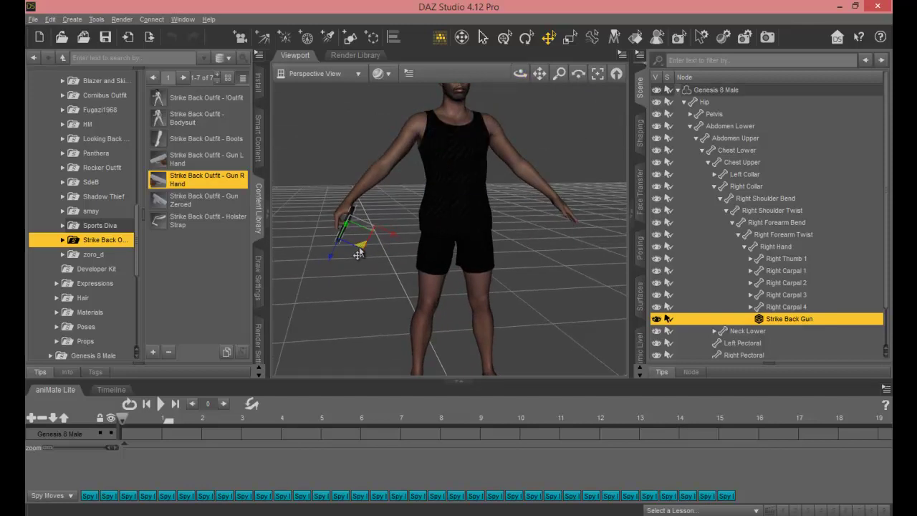
{"action": "mouse_move", "coordinate": [520, 73]}
{"action": "left_mouse_down"}
{"action": "mouse_move", "coordinate": [507, 74]}
{"action": "mouse_move", "coordinate": [533, 72]}
{"action": "left_mouse_up"}
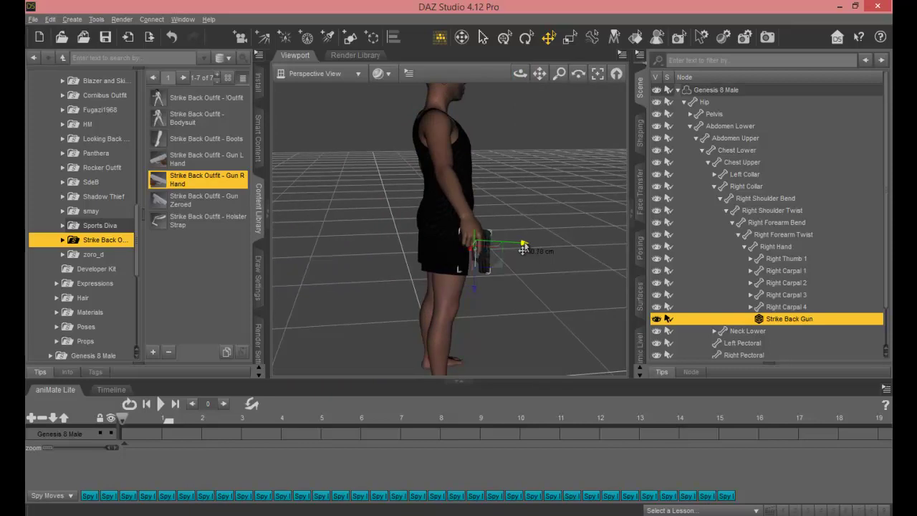
{"action": "left_click_drag", "start_coordinate": [520, 73], "coordinate": [538, 86]}
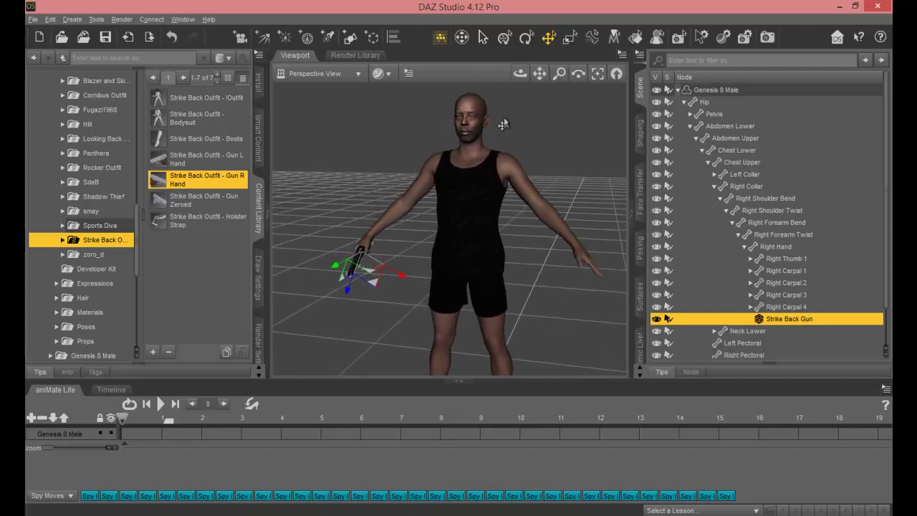
Curl the figure's left hand by setting its Left Hand Grasp pose control to about 63.5%.
{"action": "scroll", "coordinate": [370, 239], "scroll_direction": "up", "scroll_amount": 6}
{"action": "scroll", "coordinate": [372, 238], "scroll_direction": "down", "scroll_amount": 2}
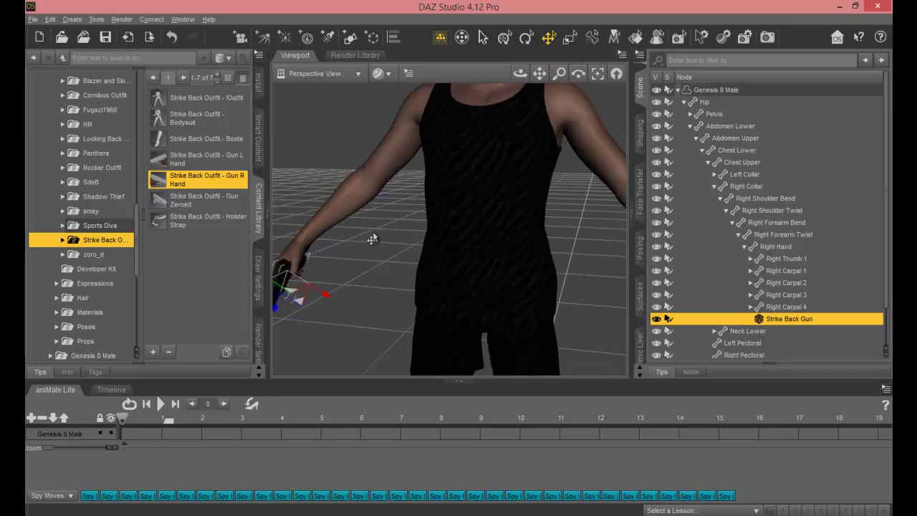
{"action": "scroll", "coordinate": [377, 233], "scroll_direction": "down", "scroll_amount": 6}
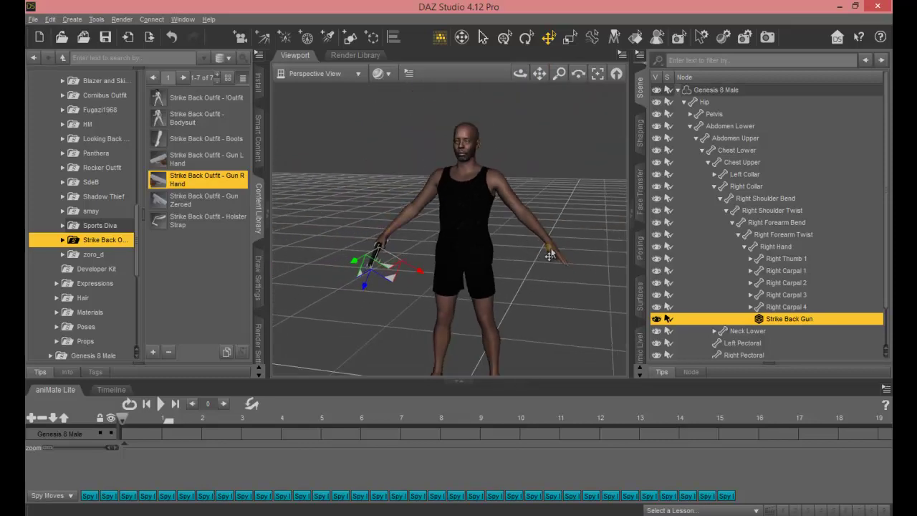
{"action": "left_click", "coordinate": [553, 252]}
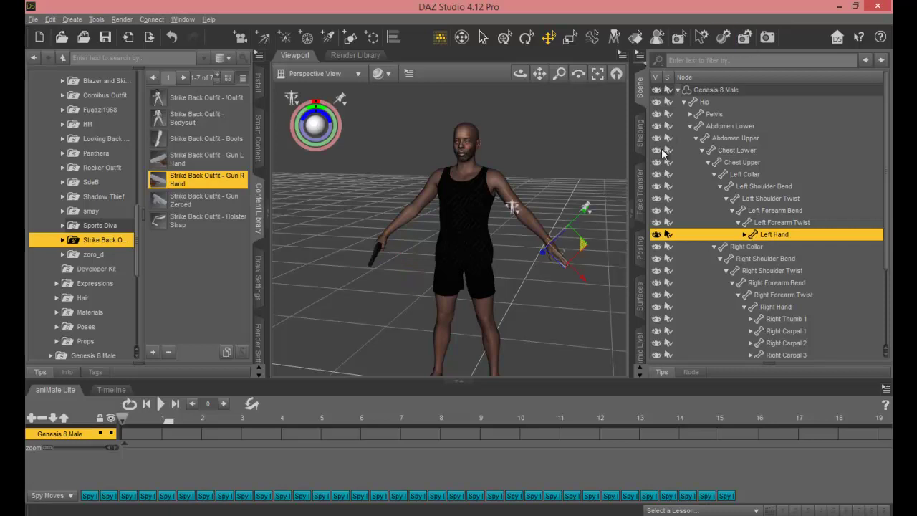
{"action": "left_click", "coordinate": [642, 259]}
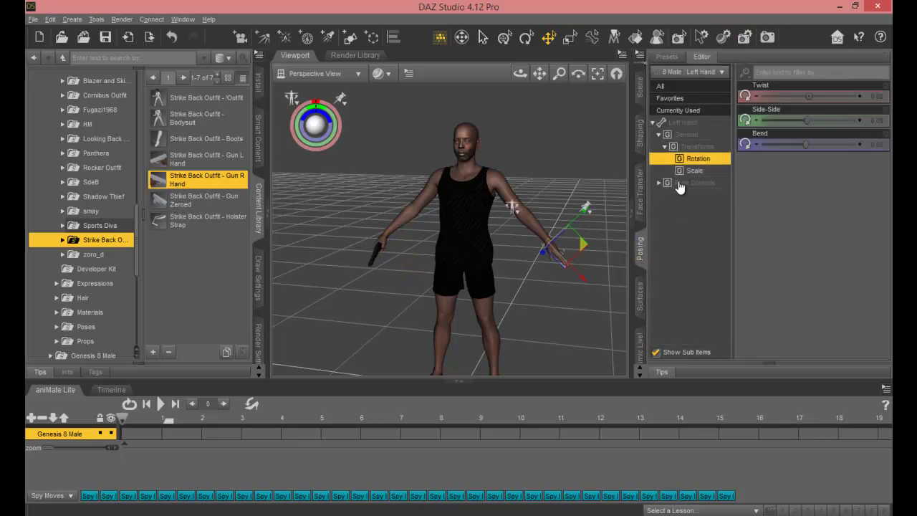
{"action": "left_click", "coordinate": [678, 185]}
{"action": "left_click_drag", "start_coordinate": [768, 218], "coordinate": [809, 215]}
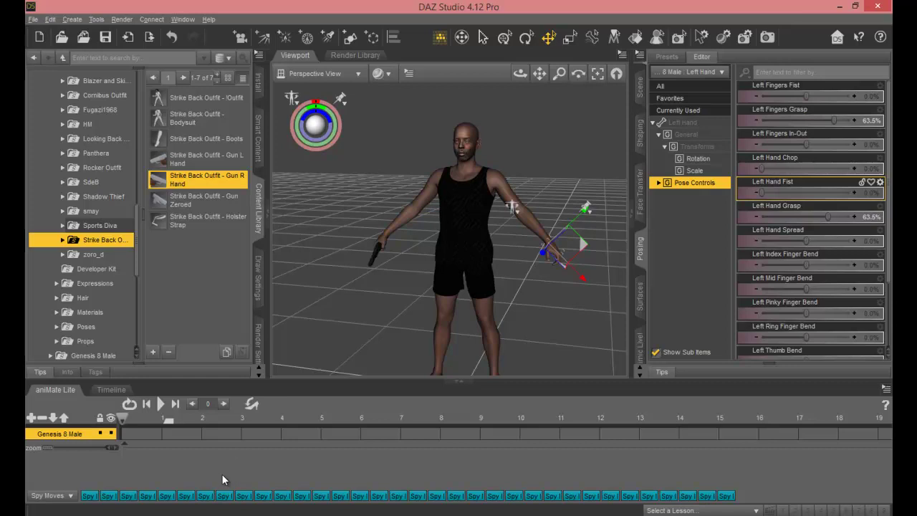
Add the Spy Moves G8M Advancing Pistol Fire 1 aniBlock at the start of the Genesis 8 Male track.
{"action": "left_click", "coordinate": [96, 496]}
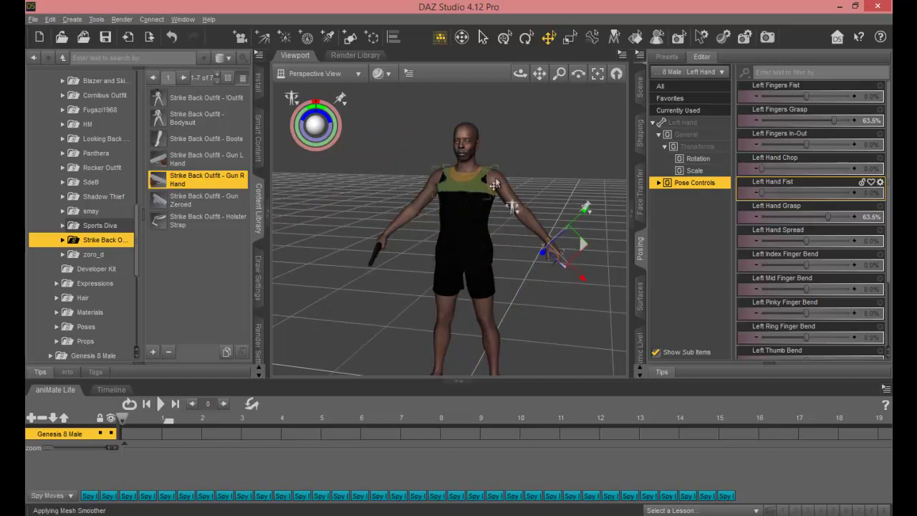
{"action": "left_click_drag", "start_coordinate": [521, 73], "coordinate": [499, 107]}
{"action": "scroll", "coordinate": [494, 159], "scroll_direction": "up", "scroll_amount": 1}
{"action": "scroll", "coordinate": [494, 159], "scroll_direction": "down", "scroll_amount": 4}
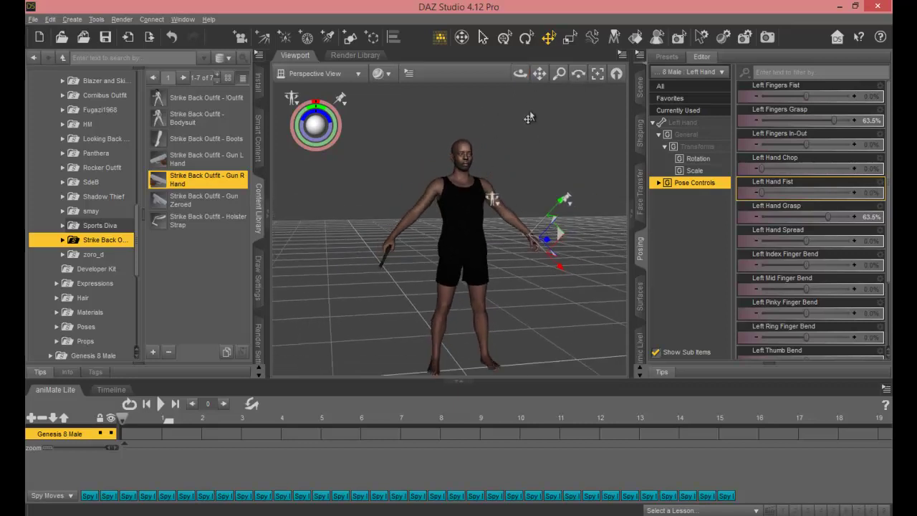
{"action": "left_click_drag", "start_coordinate": [520, 73], "coordinate": [519, 73]}
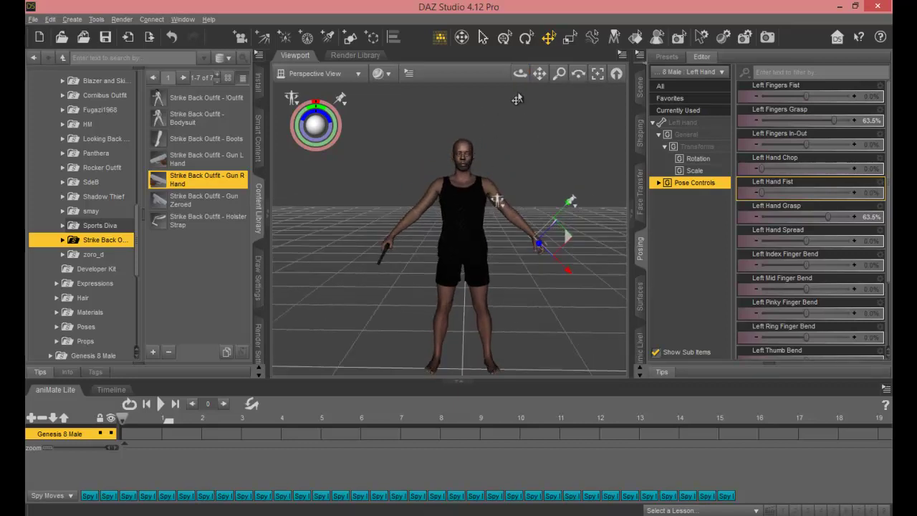
{"action": "left_click", "coordinate": [106, 492]}
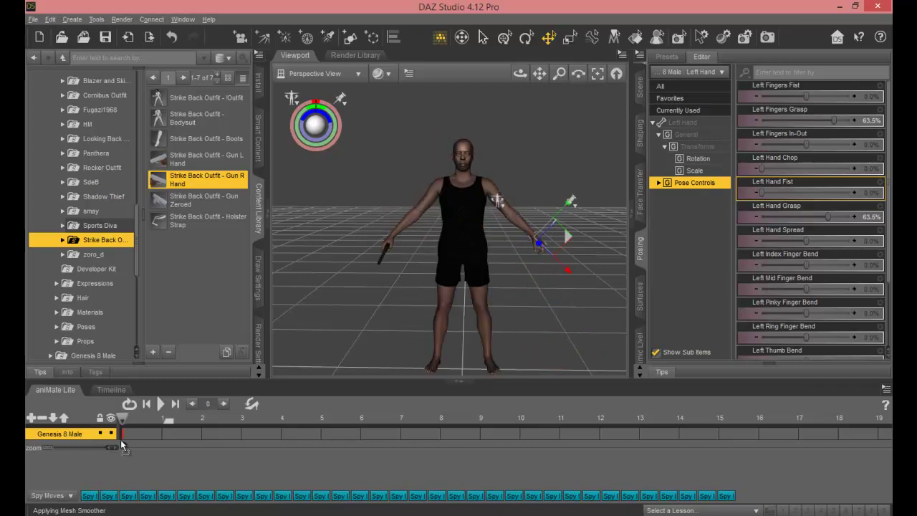
{"action": "left_click_drag", "start_coordinate": [122, 445], "coordinate": [123, 445]}
Rotate the Strike Back Gun to about X 87.88, Y -76.95, Z 42.24 so it points straight along the aiming arm.
{"action": "mouse_move", "coordinate": [520, 73]}
{"action": "left_mouse_down"}
{"action": "mouse_move", "coordinate": [481, 89]}
{"action": "mouse_move", "coordinate": [455, 116]}
{"action": "mouse_move", "coordinate": [444, 101]}
{"action": "mouse_move", "coordinate": [457, 70]}
{"action": "mouse_move", "coordinate": [530, 74]}
{"action": "left_mouse_up"}
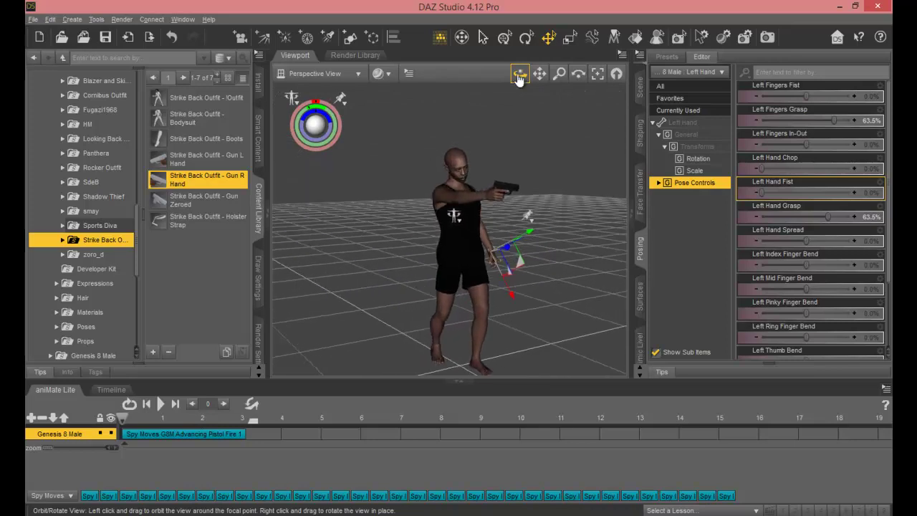
{"action": "left_click", "coordinate": [512, 192]}
{"action": "key", "text": "ctrl+f"}
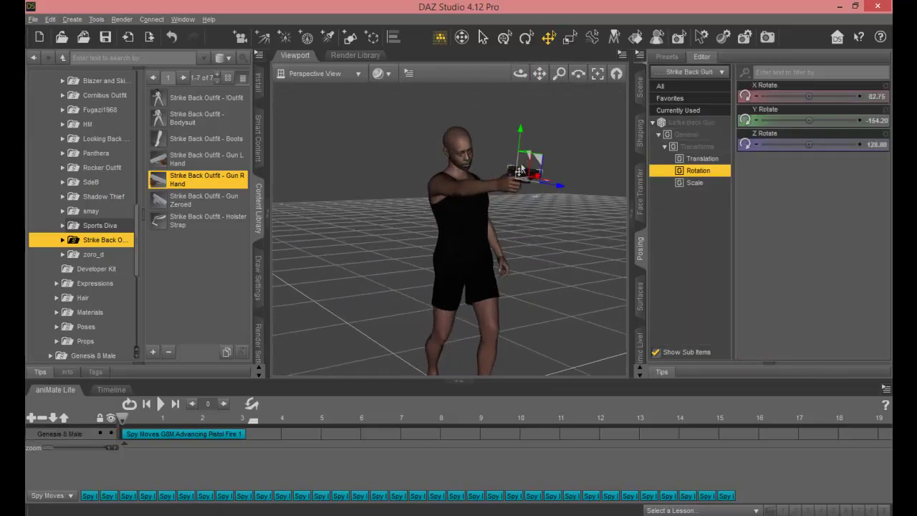
{"action": "left_click_drag", "start_coordinate": [538, 73], "coordinate": [433, 266]}
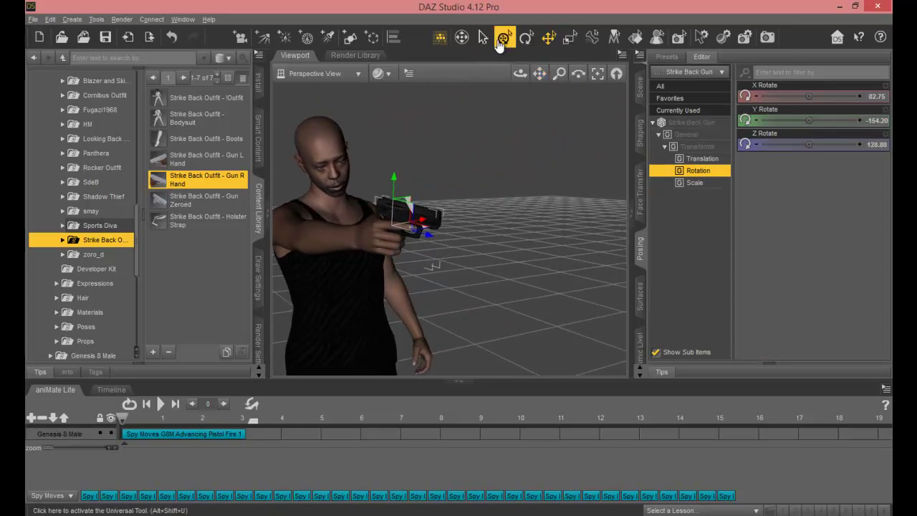
{"action": "left_click", "coordinate": [526, 37]}
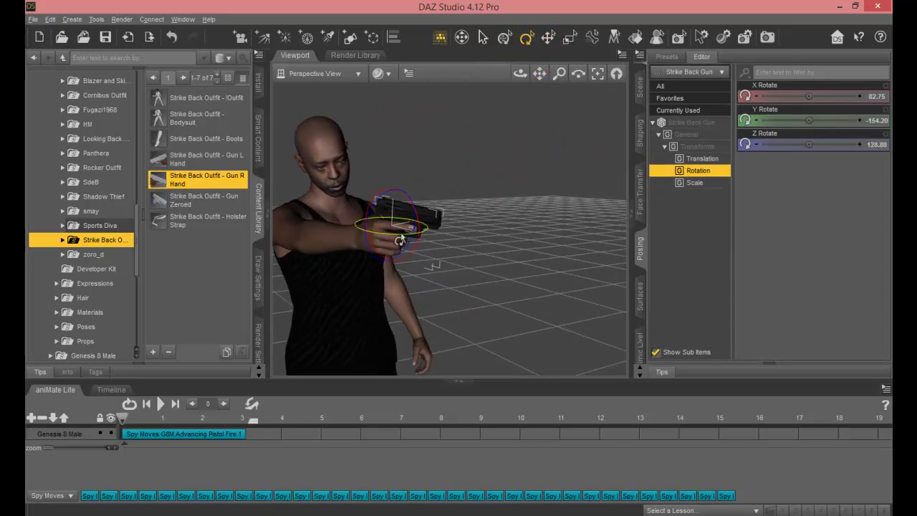
{"action": "left_click_drag", "start_coordinate": [396, 243], "coordinate": [417, 240]}
Nudge the Strike Back Gun vertically to seat its grip in the right hand.
{"action": "left_click_drag", "start_coordinate": [525, 78], "coordinate": [452, 126]}
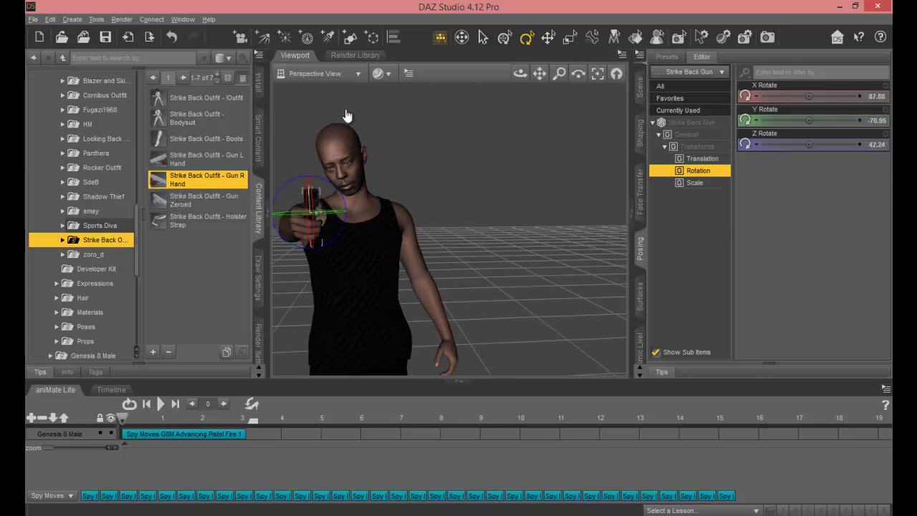
{"action": "left_click", "coordinate": [549, 37]}
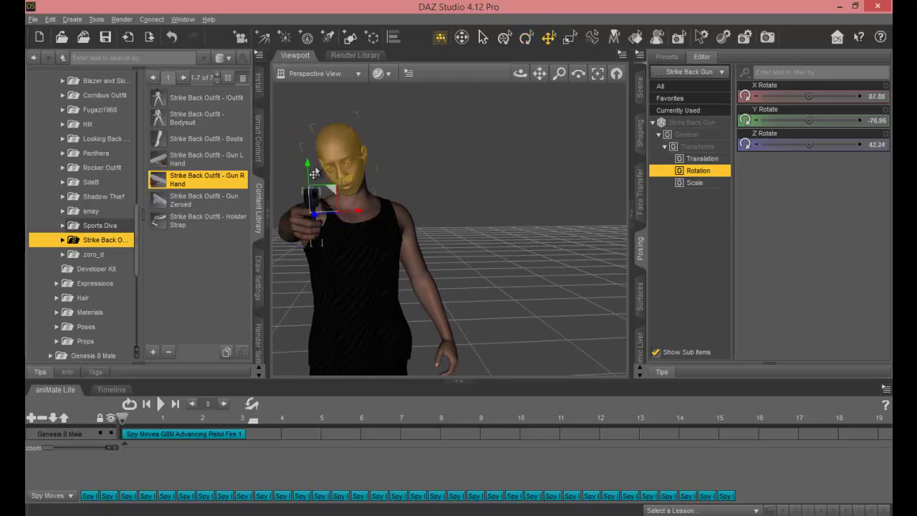
{"action": "left_click_drag", "start_coordinate": [306, 171], "coordinate": [308, 175]}
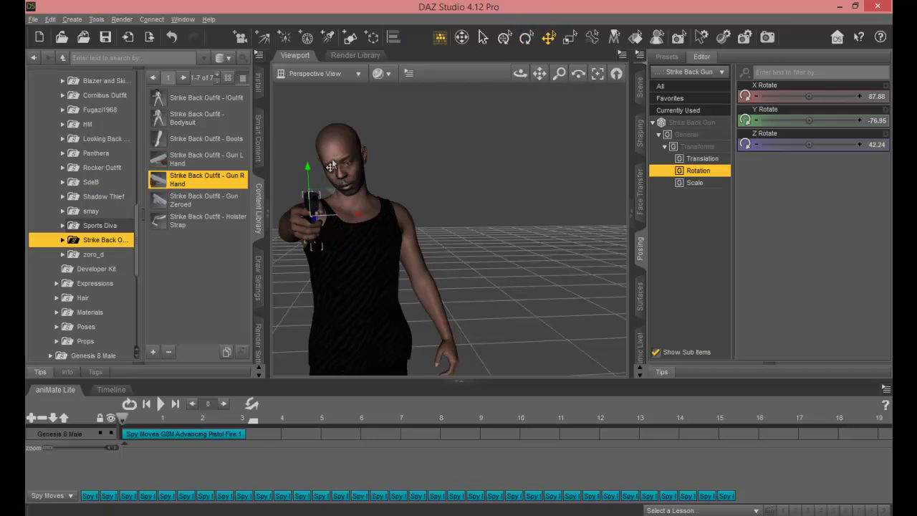
{"action": "left_click_drag", "start_coordinate": [520, 74], "coordinate": [491, 75]}
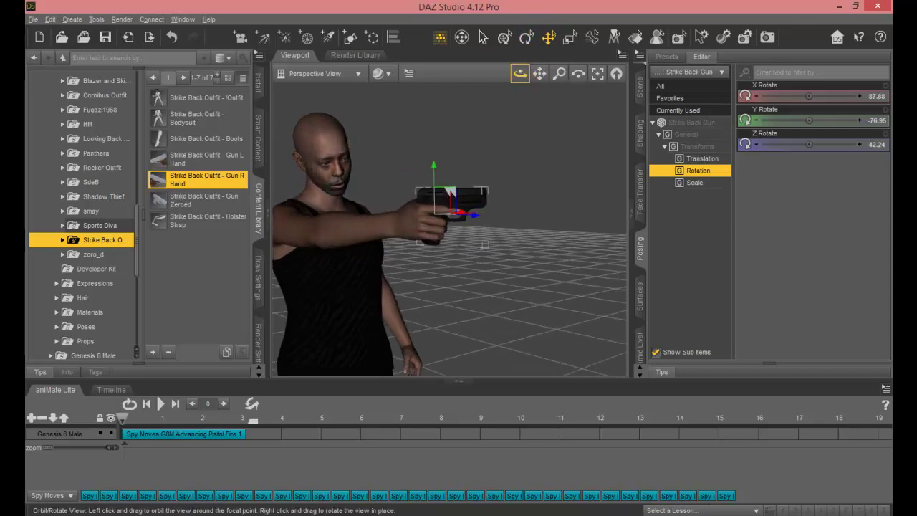
{"action": "left_click_drag", "start_coordinate": [433, 170], "coordinate": [433, 169]}
Set the Bend of the Right Index 3 finger joint to about 17.83 to fit the gun's trigger.
{"action": "left_click_drag", "start_coordinate": [520, 73], "coordinate": [505, 97]}
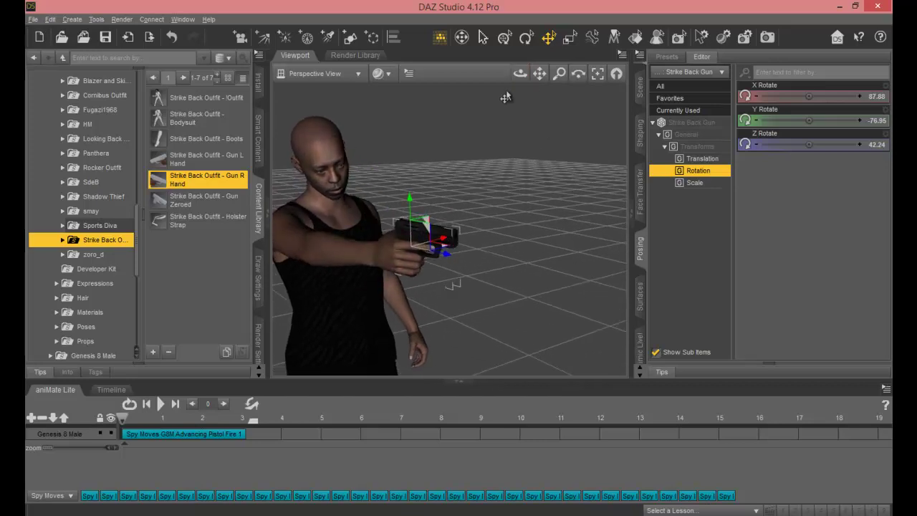
{"action": "left_click", "coordinate": [427, 254]}
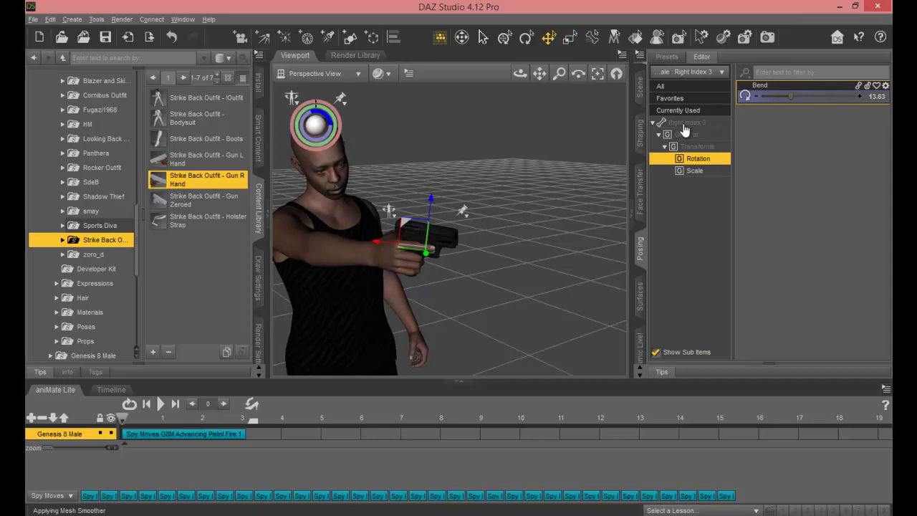
{"action": "left_click", "coordinate": [684, 126]}
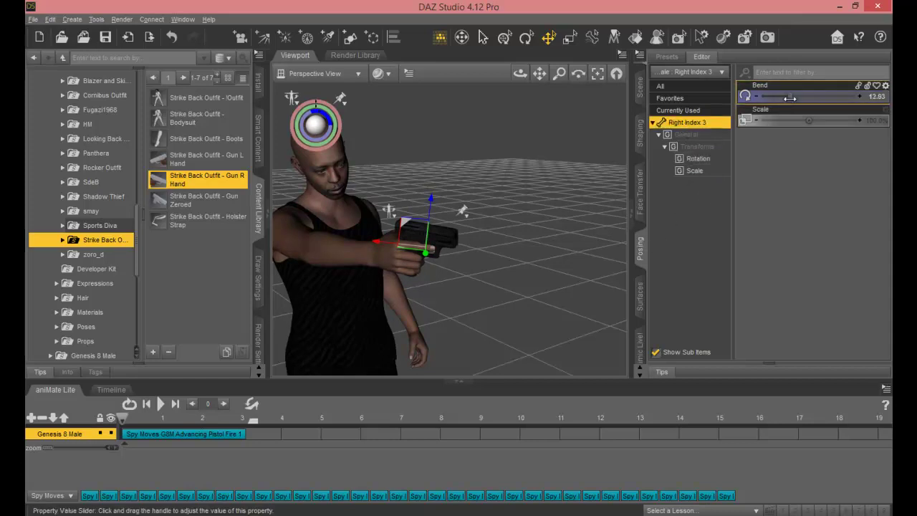
{"action": "left_click_drag", "start_coordinate": [808, 96], "coordinate": [789, 96]}
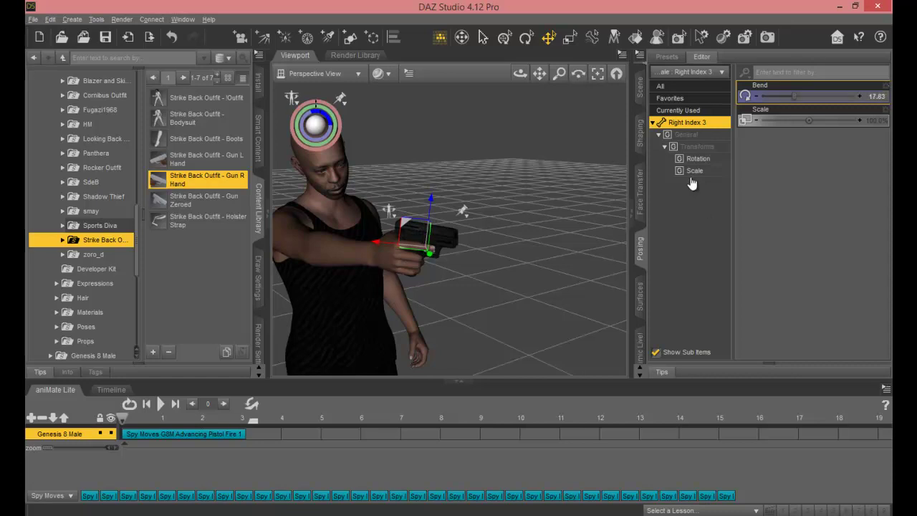
{"action": "left_click", "coordinate": [698, 161]}
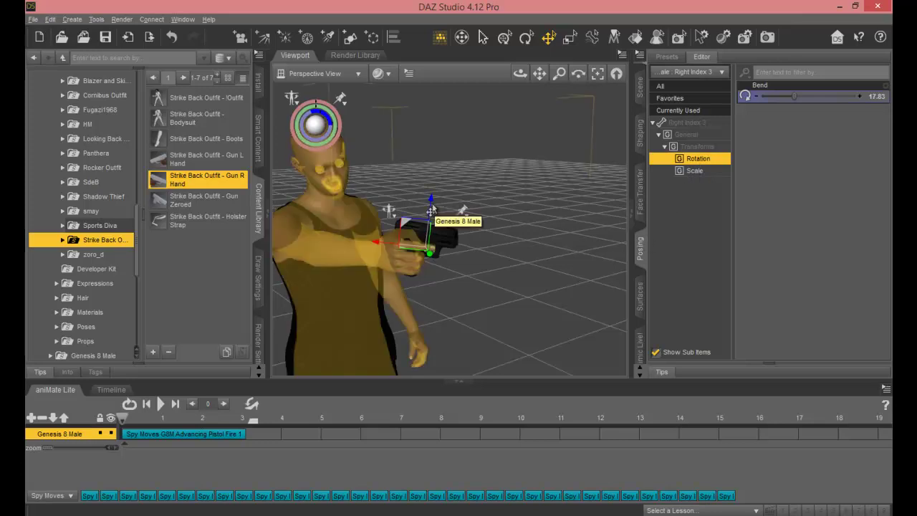
Shift the Strike Back Gun vertically by about 0.27 cm to refine its fit against the trigger finger.
{"action": "left_click", "coordinate": [448, 250]}
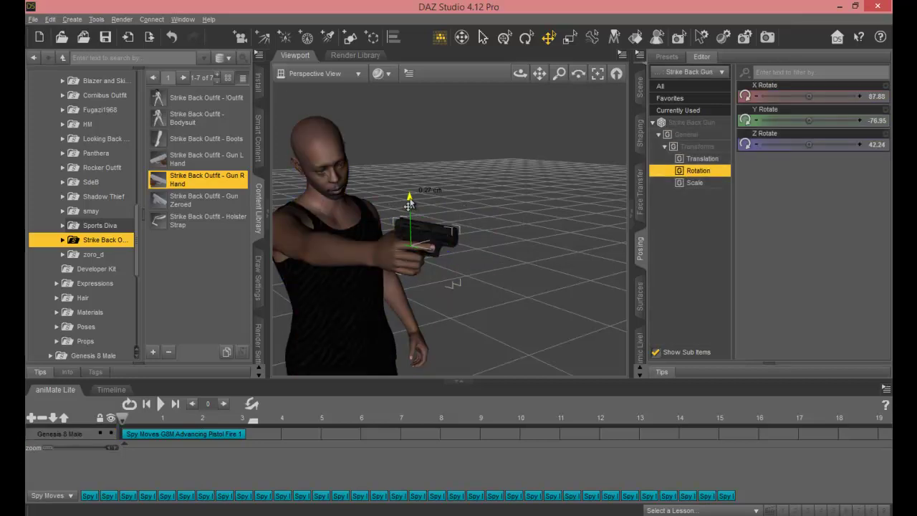
{"action": "left_click_drag", "start_coordinate": [521, 75], "coordinate": [464, 78]}
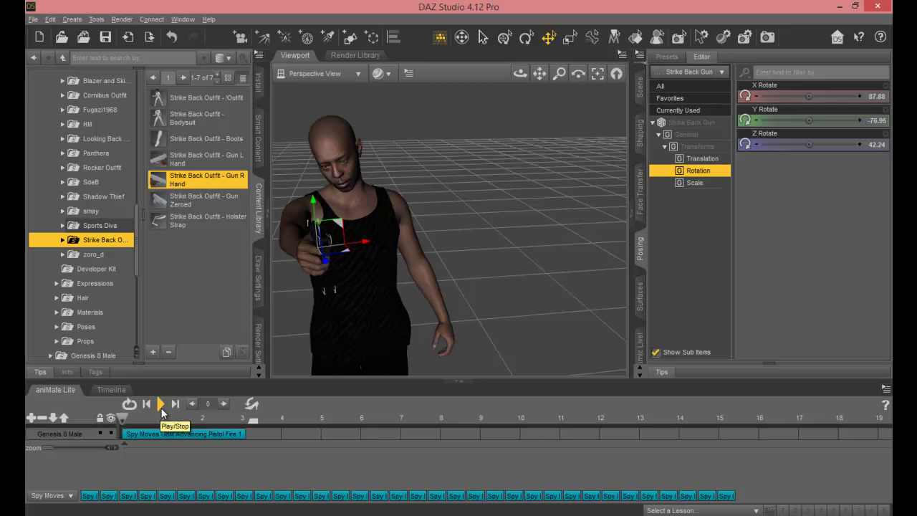
{"action": "mouse_move", "coordinate": [539, 73]}
{"action": "left_mouse_down"}
{"action": "mouse_move", "coordinate": [573, 72]}
{"action": "mouse_move", "coordinate": [538, 72]}
{"action": "left_mouse_up"}
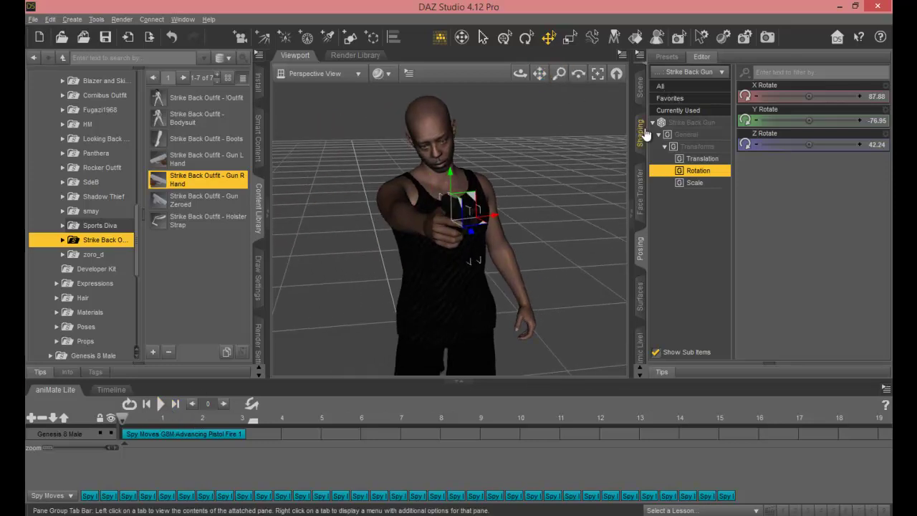
Collapse the Abdomen Lower branch and delete the Basic Wear Boxers and Basic Wear MuscleShirt from the figure.
{"action": "left_click", "coordinate": [640, 90]}
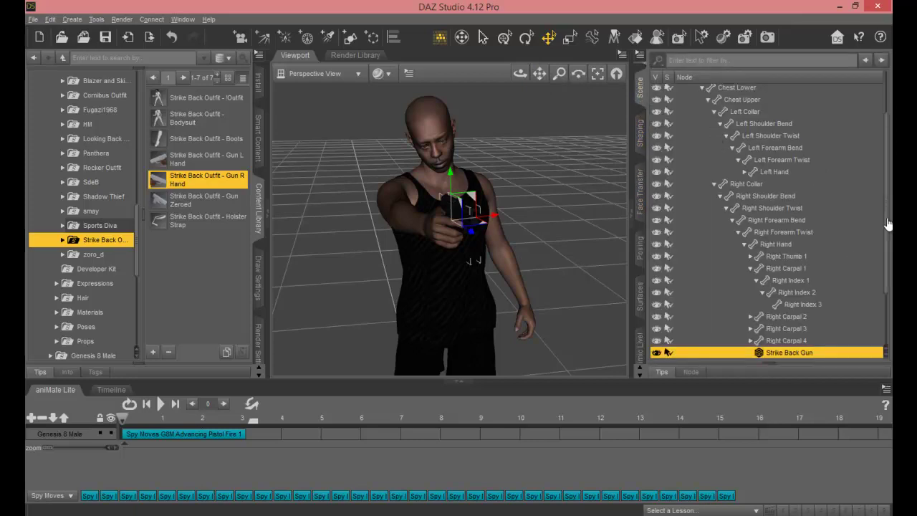
{"action": "scroll", "coordinate": [888, 226], "scroll_direction": "up", "scroll_amount": 2}
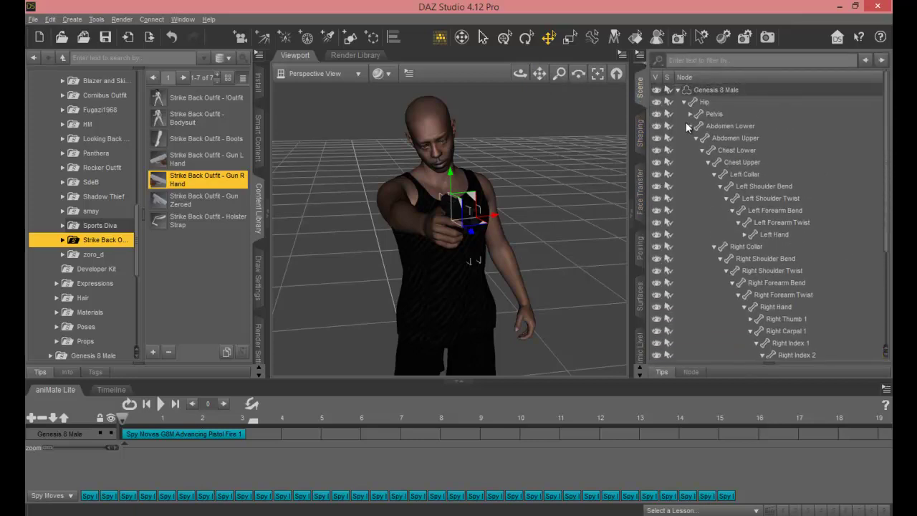
{"action": "left_click", "coordinate": [686, 127]}
{"action": "left_click", "coordinate": [690, 127]}
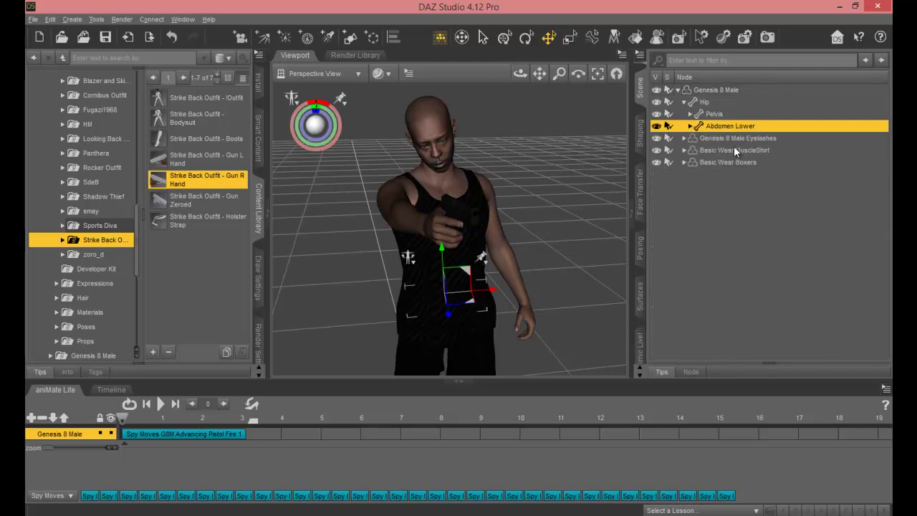
{"action": "left_click", "coordinate": [730, 162]}
{"action": "key", "text": "Delete"}
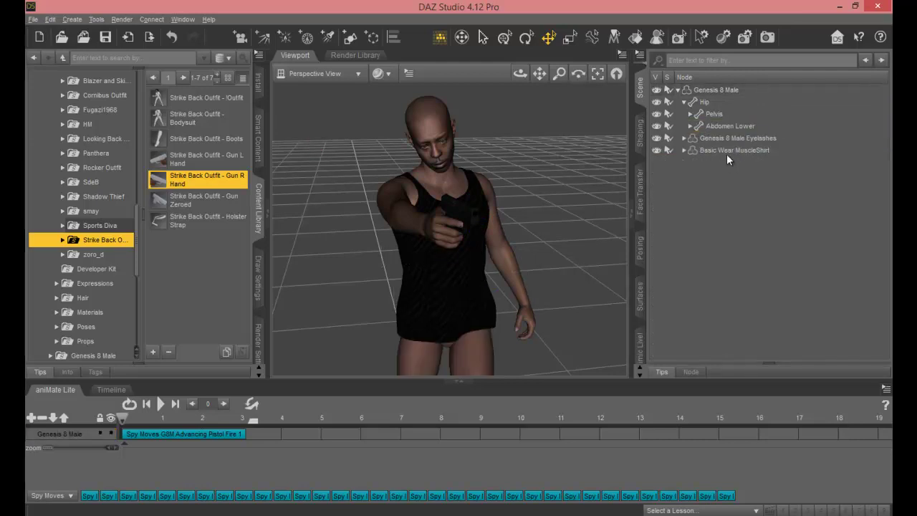
{"action": "left_click", "coordinate": [725, 149]}
{"action": "key", "text": "Delete"}
Apply the Trajan Body shape to Genesis 8 Male at about 41.7%.
{"action": "left_click", "coordinate": [724, 138]}
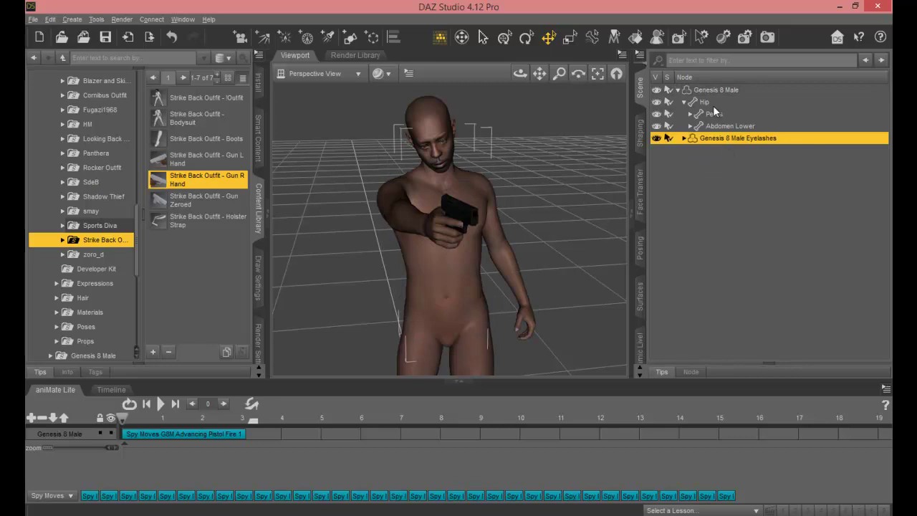
{"action": "left_click", "coordinate": [707, 89]}
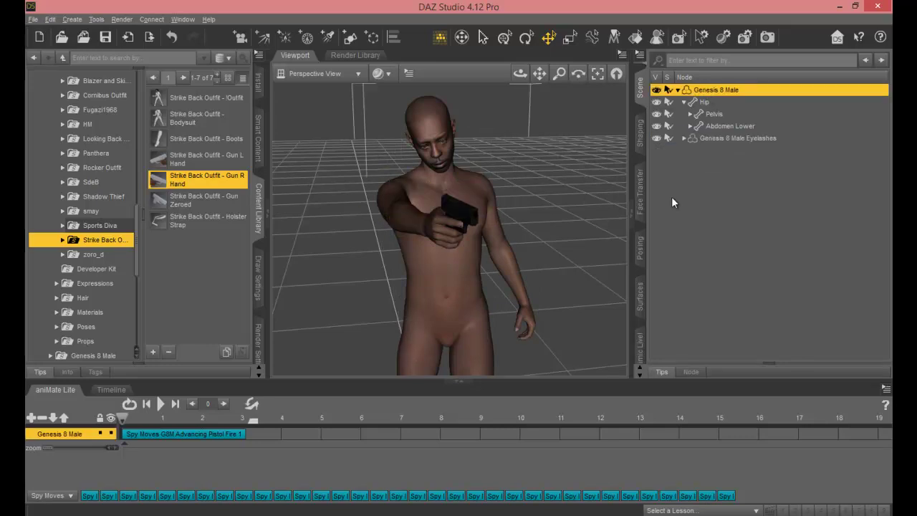
{"action": "left_click", "coordinate": [640, 130]}
{"action": "left_click_drag", "start_coordinate": [887, 100], "coordinate": [889, 195]}
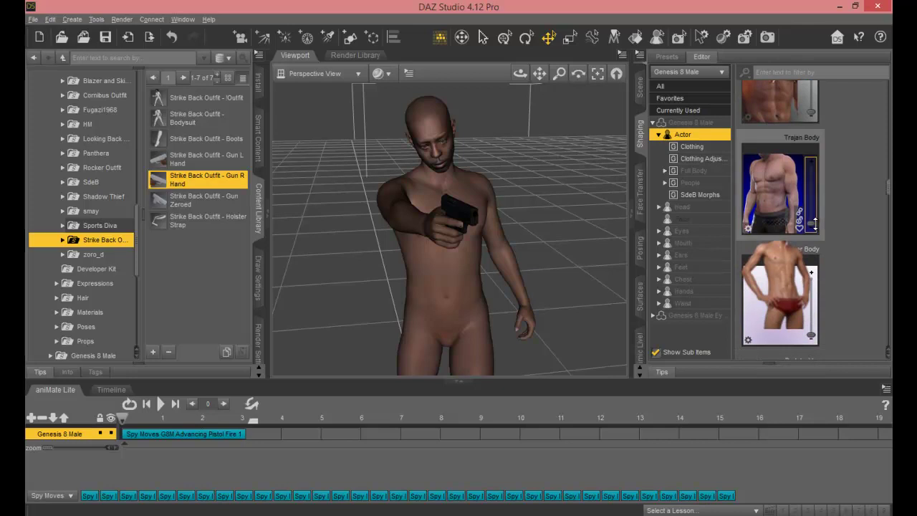
{"action": "left_click_drag", "start_coordinate": [814, 224], "coordinate": [815, 195]}
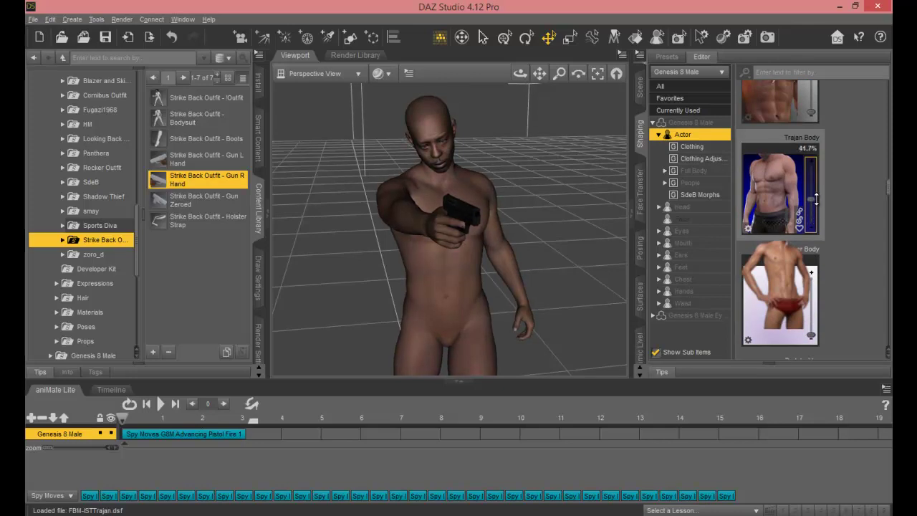
Set the Bodybuilder morph of Genesis 8 Male to about 27.1%.
{"action": "left_click_drag", "start_coordinate": [888, 192], "coordinate": [889, 202]}
{"action": "left_click_drag", "start_coordinate": [811, 288], "coordinate": [813, 284]}
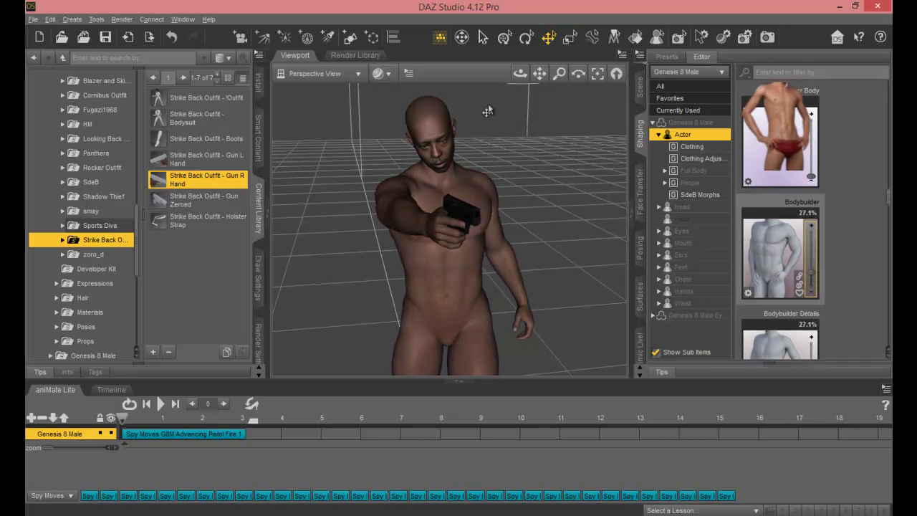
{"action": "mouse_move", "coordinate": [520, 72]}
{"action": "left_mouse_down"}
{"action": "mouse_move", "coordinate": [480, 74]}
{"action": "mouse_move", "coordinate": [564, 73]}
{"action": "mouse_move", "coordinate": [501, 81]}
{"action": "mouse_move", "coordinate": [533, 88]}
{"action": "mouse_move", "coordinate": [509, 79]}
{"action": "mouse_move", "coordinate": [515, 73]}
{"action": "left_mouse_up"}
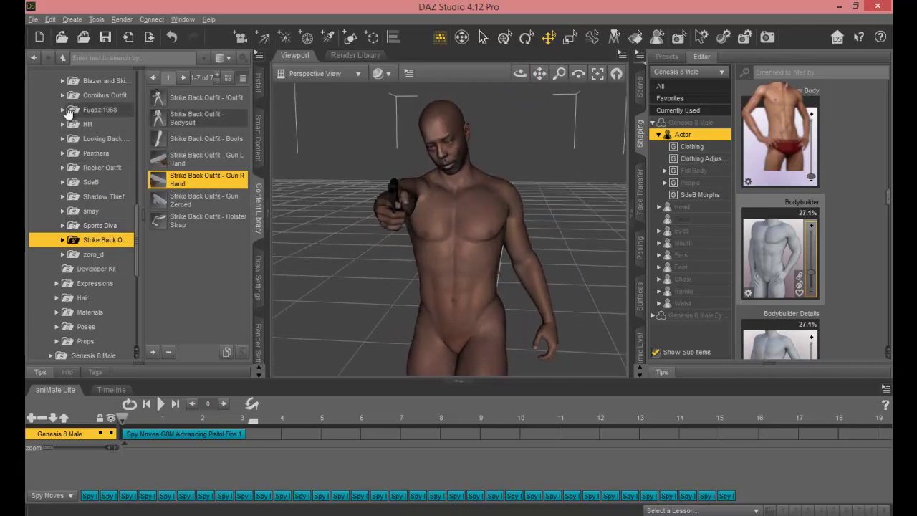
Collapse the Genesis 8 Female content and expand the Clothing folder under Genesis 8 Male in the content library.
{"action": "scroll", "coordinate": [72, 136], "scroll_direction": "up", "scroll_amount": 5}
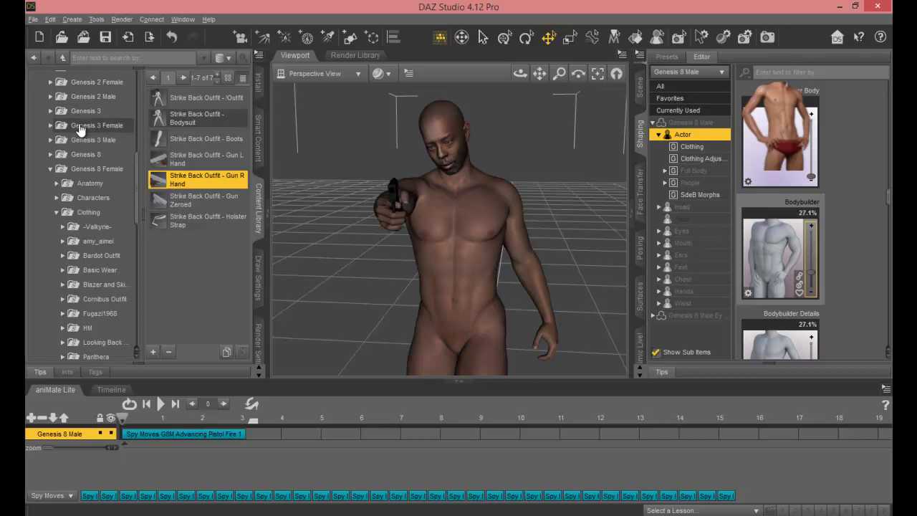
{"action": "left_click", "coordinate": [55, 217]}
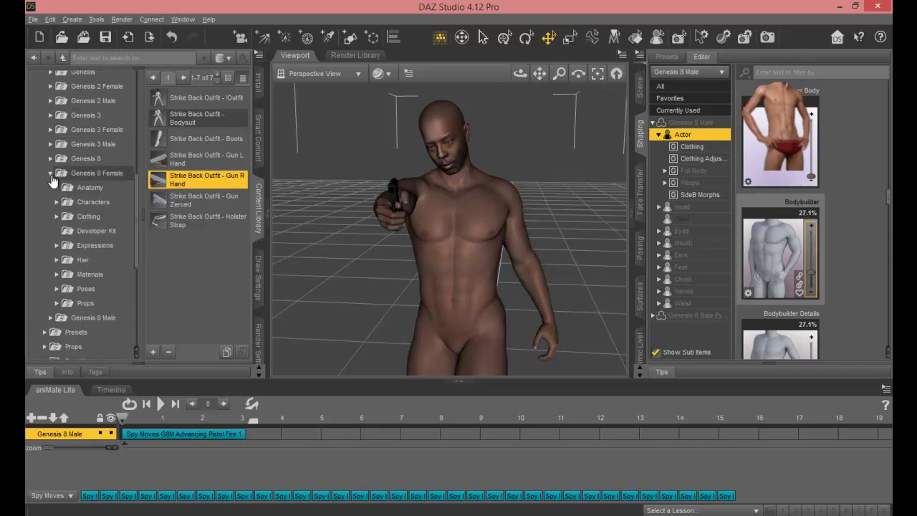
{"action": "left_click", "coordinate": [51, 173]}
{"action": "left_click", "coordinate": [50, 187]}
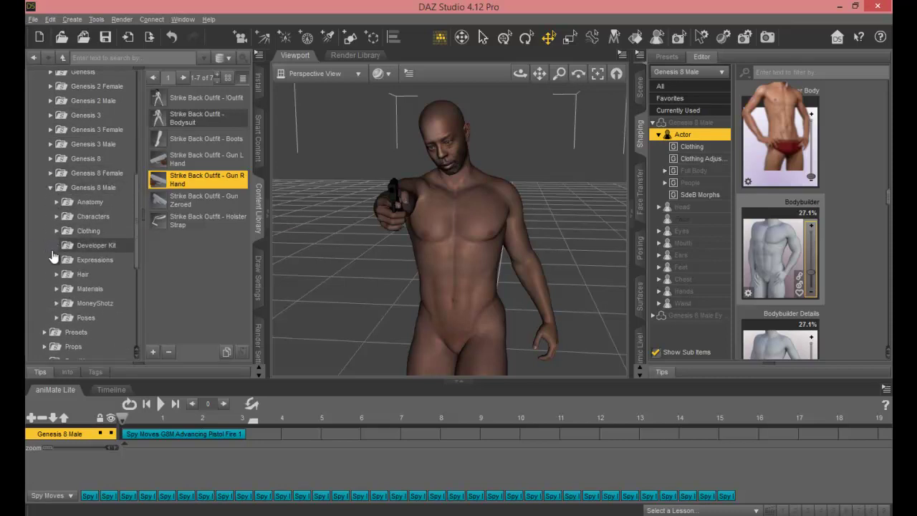
{"action": "left_click", "coordinate": [56, 231]}
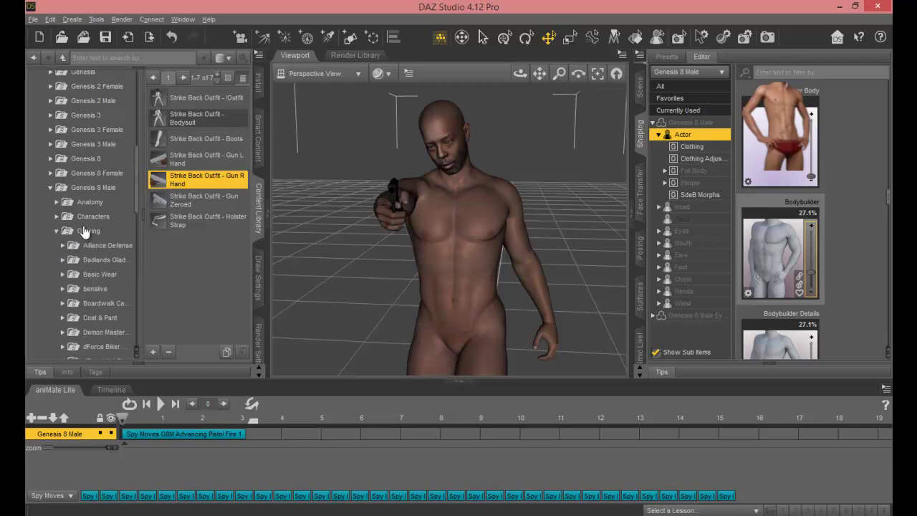
Examine the SdeSweat clothing items in the SdeB folder of the Genesis 8 Male clothing, then collapse that folder.
{"action": "scroll", "coordinate": [86, 231], "scroll_direction": "down", "scroll_amount": 3}
{"action": "scroll", "coordinate": [106, 284], "scroll_direction": "down", "scroll_amount": 1}
{"action": "left_click", "coordinate": [96, 297]}
{"action": "left_click", "coordinate": [64, 296]}
{"action": "left_click", "coordinate": [92, 311]}
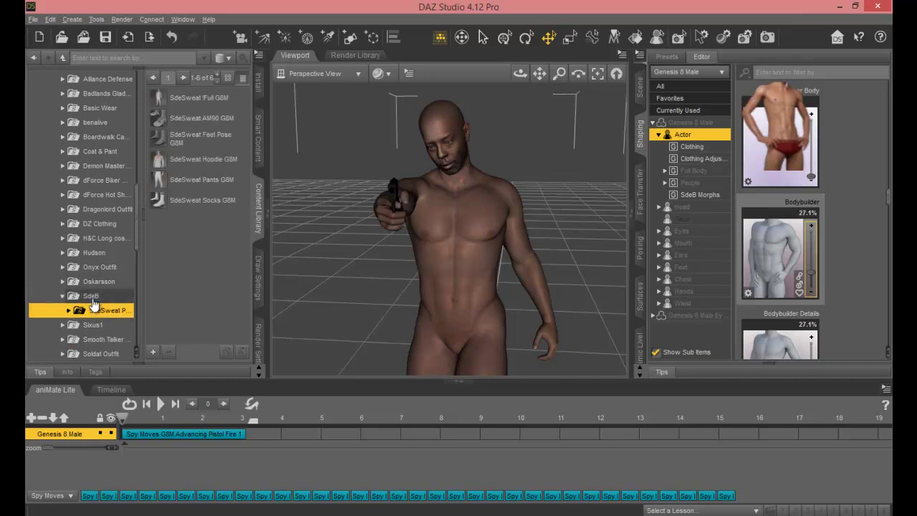
{"action": "left_click", "coordinate": [63, 296]}
{"action": "scroll", "coordinate": [100, 313], "scroll_direction": "down", "scroll_amount": 3}
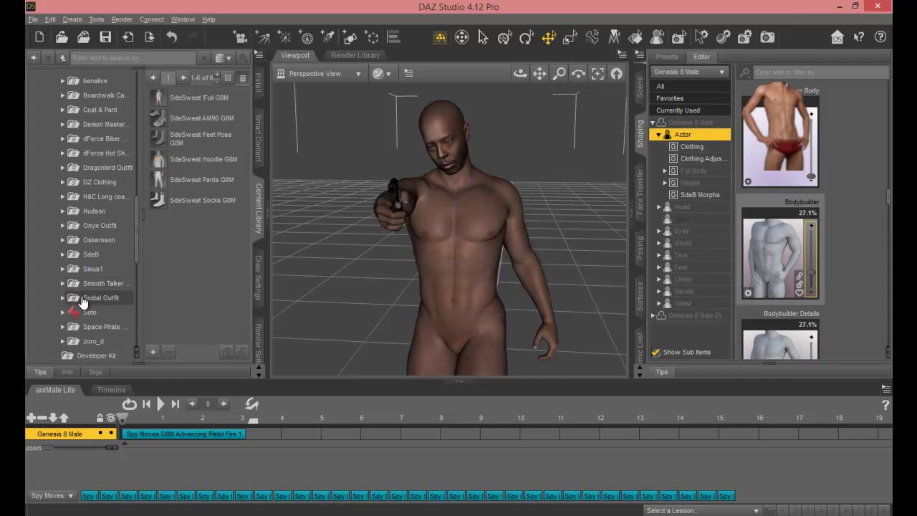
Dress Genesis 8 Male in the Soldat Outfit Shoes, Soldat Outfit Shirt and Soldat Outfit Pants.
{"action": "left_click", "coordinate": [75, 299]}
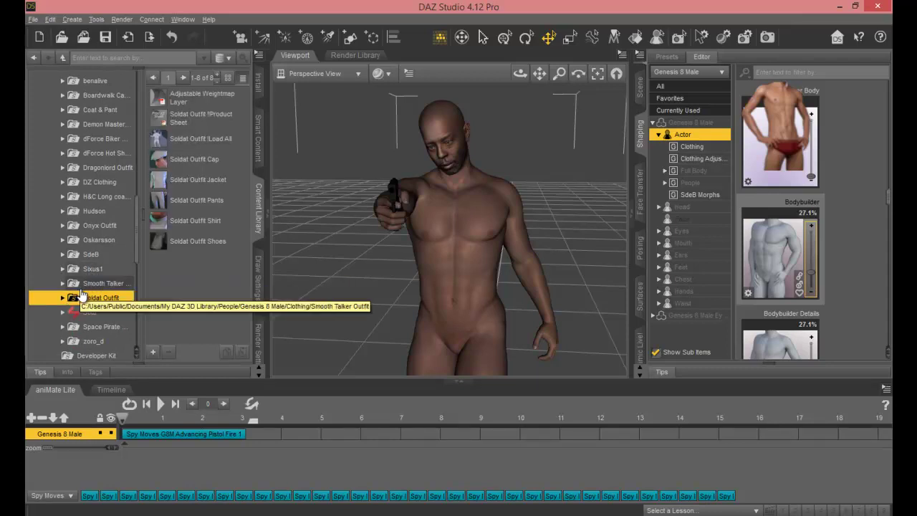
{"action": "mouse_move", "coordinate": [172, 246]}
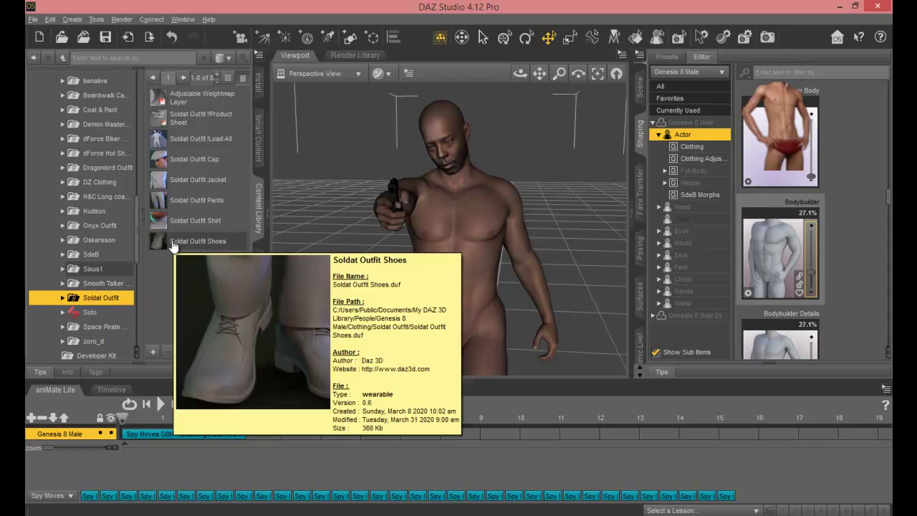
{"action": "left_click", "coordinate": [172, 243]}
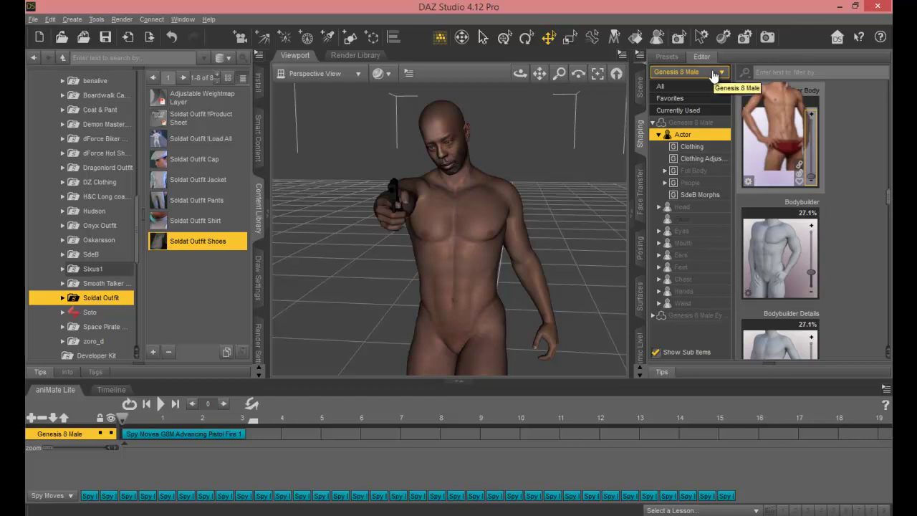
{"action": "left_click", "coordinate": [691, 124]}
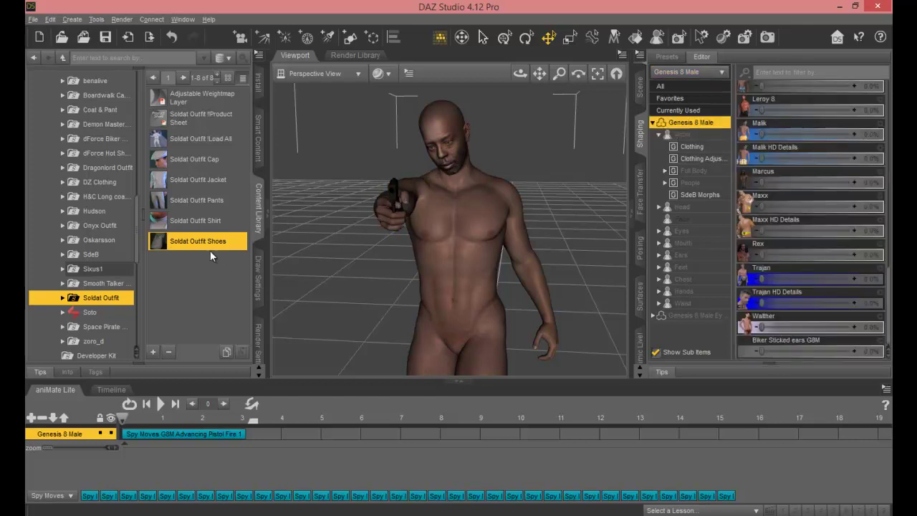
{"action": "double_click", "coordinate": [191, 243]}
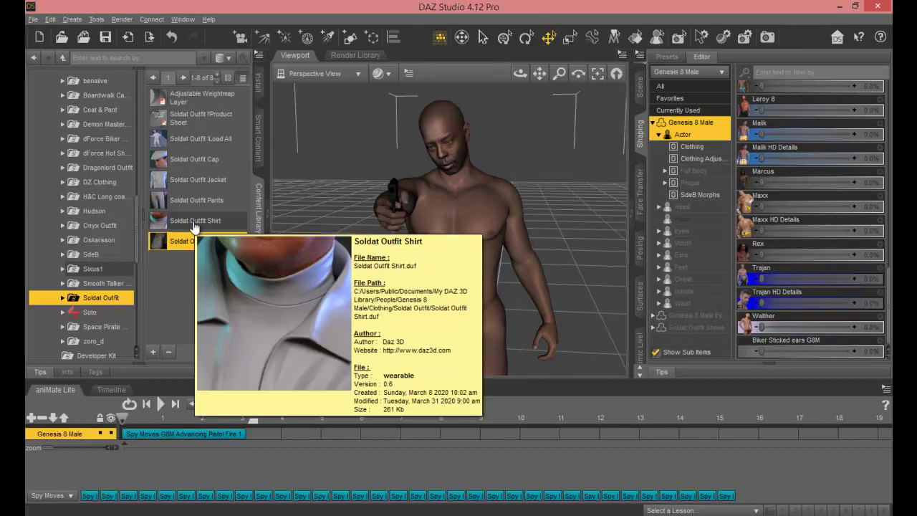
{"action": "double_click", "coordinate": [194, 223]}
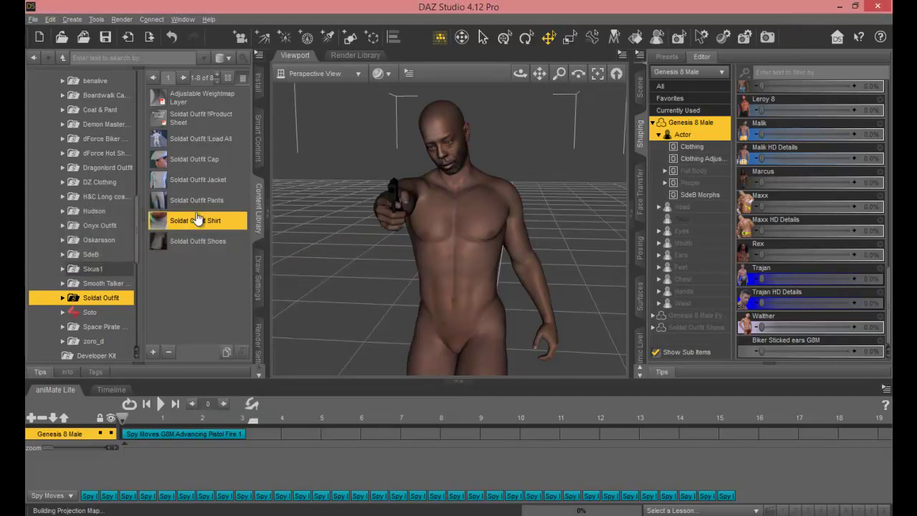
{"action": "double_click", "coordinate": [199, 202]}
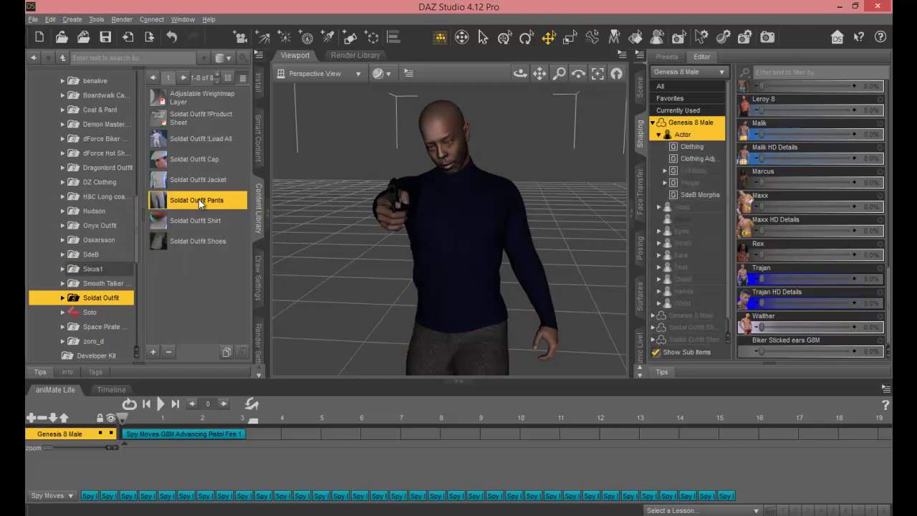
Set Genesis 8 Male's Bodybuilder Size to about 49.3% and Bodybuilder Details to about 33.8%.
{"action": "left_click_drag", "start_coordinate": [513, 81], "coordinate": [609, 83]}
{"action": "scroll", "coordinate": [421, 167], "scroll_direction": "up", "scroll_amount": 5}
{"action": "left_click_drag", "start_coordinate": [539, 74], "coordinate": [539, 459]}
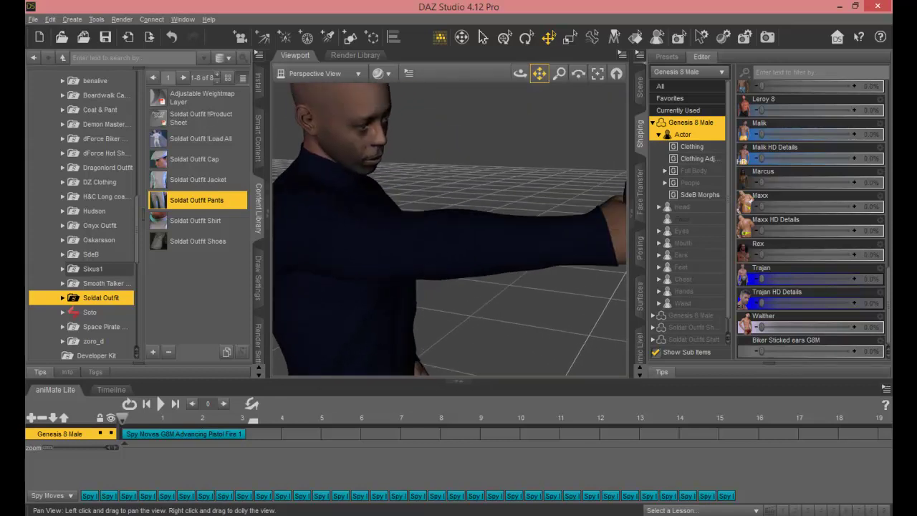
{"action": "left_click_drag", "start_coordinate": [520, 73], "coordinate": [430, 76]}
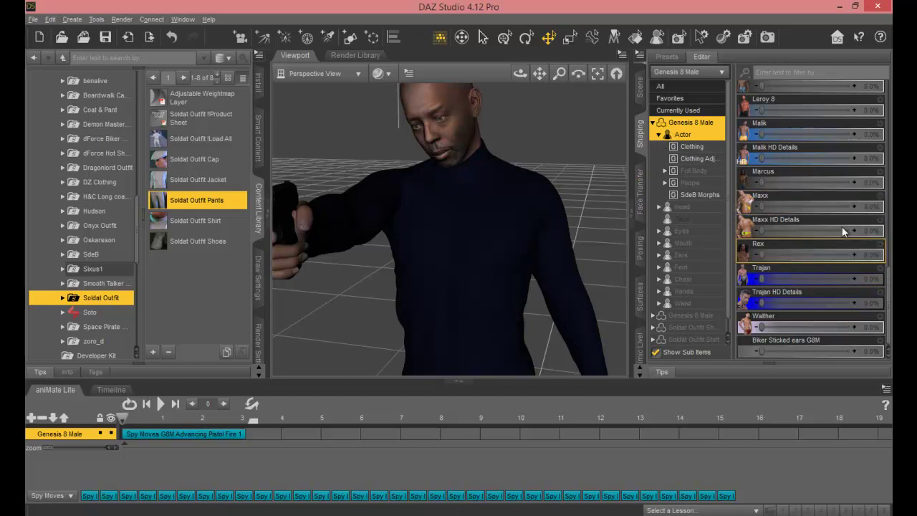
{"action": "left_click_drag", "start_coordinate": [890, 278], "coordinate": [891, 196]}
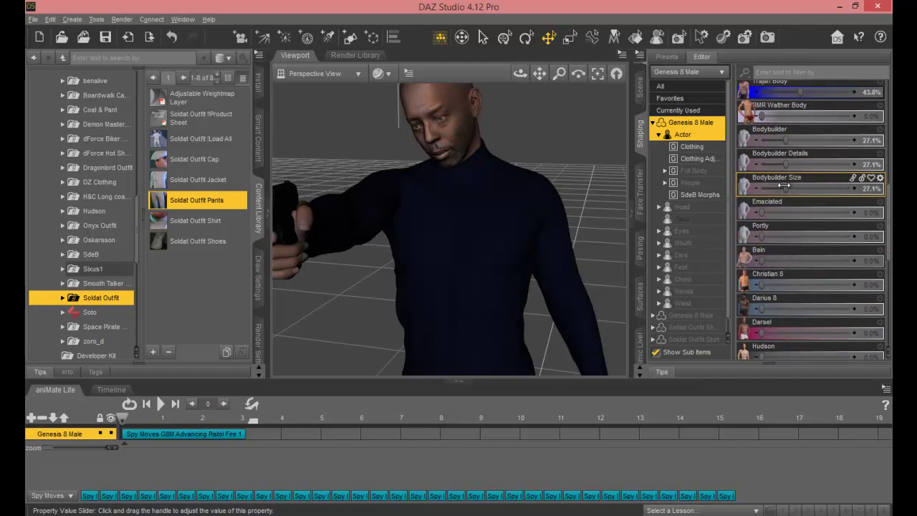
{"action": "left_click_drag", "start_coordinate": [786, 186], "coordinate": [797, 185]}
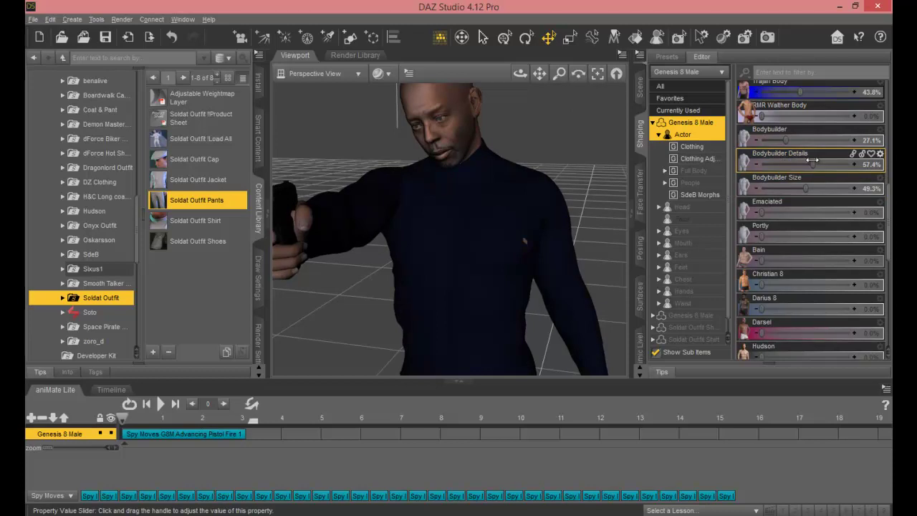
Add the Stylish Hair from the SdeB hair folder to Genesis 8 Male.
{"action": "left_click_drag", "start_coordinate": [520, 73], "coordinate": [540, 79]}
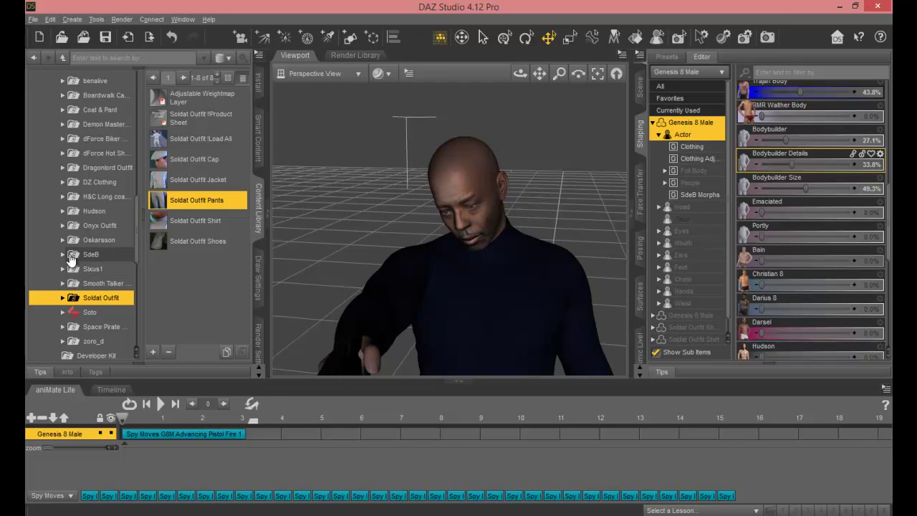
{"action": "scroll", "coordinate": [87, 235], "scroll_direction": "down", "scroll_amount": 1}
{"action": "scroll", "coordinate": [87, 237], "scroll_direction": "down", "scroll_amount": 5}
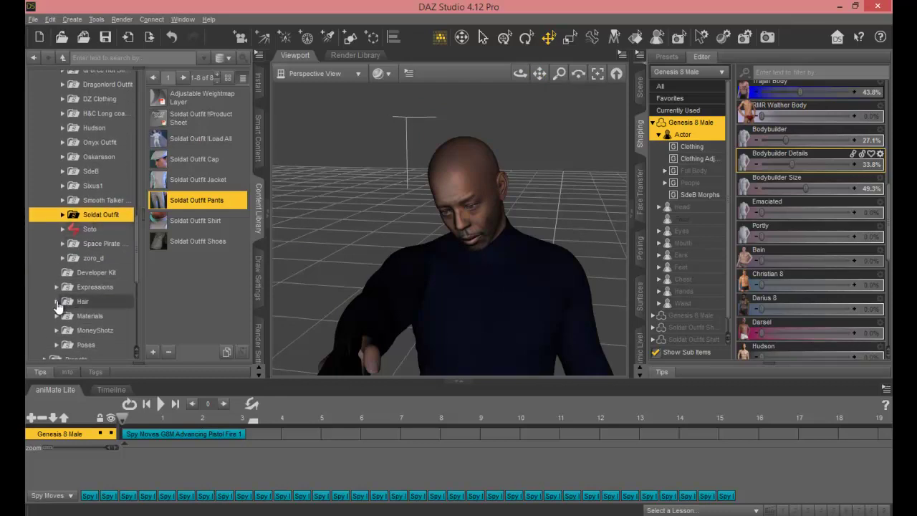
{"action": "scroll", "coordinate": [87, 261], "scroll_direction": "down", "scroll_amount": 6}
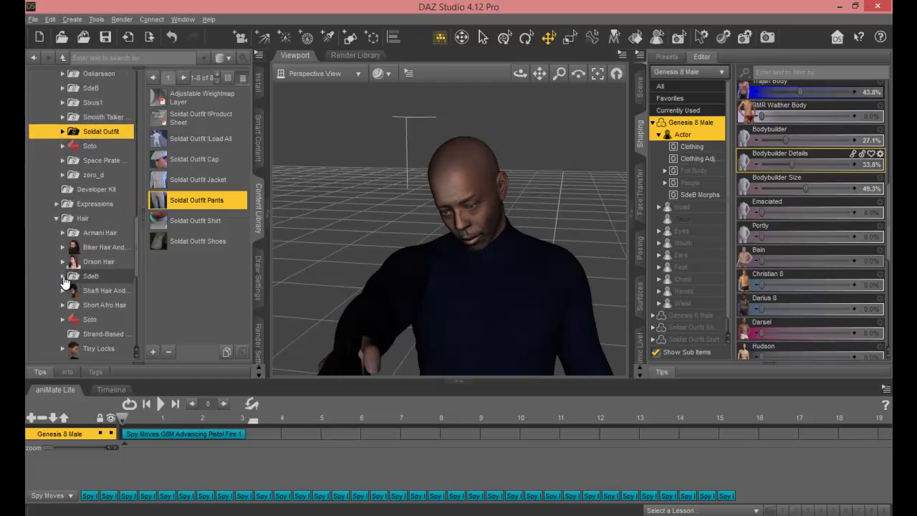
{"action": "left_click", "coordinate": [62, 275]}
{"action": "left_click", "coordinate": [68, 290]}
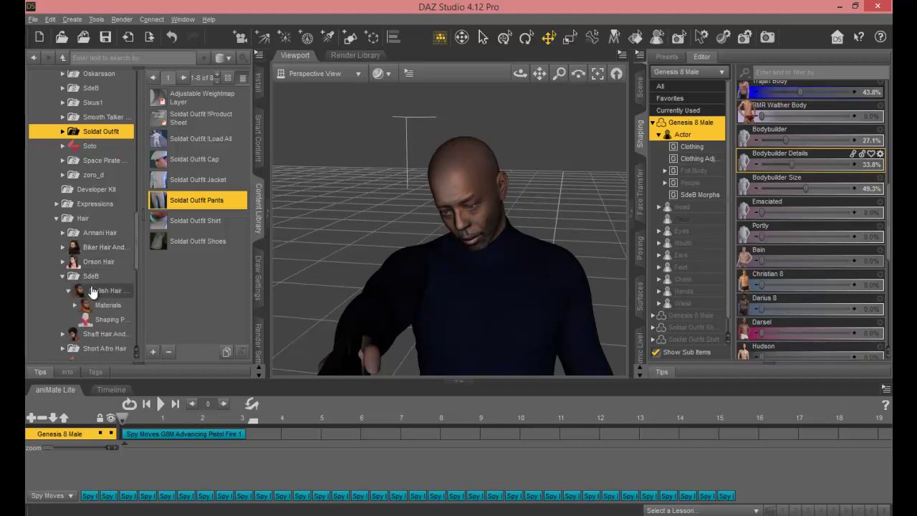
{"action": "left_click", "coordinate": [83, 291]}
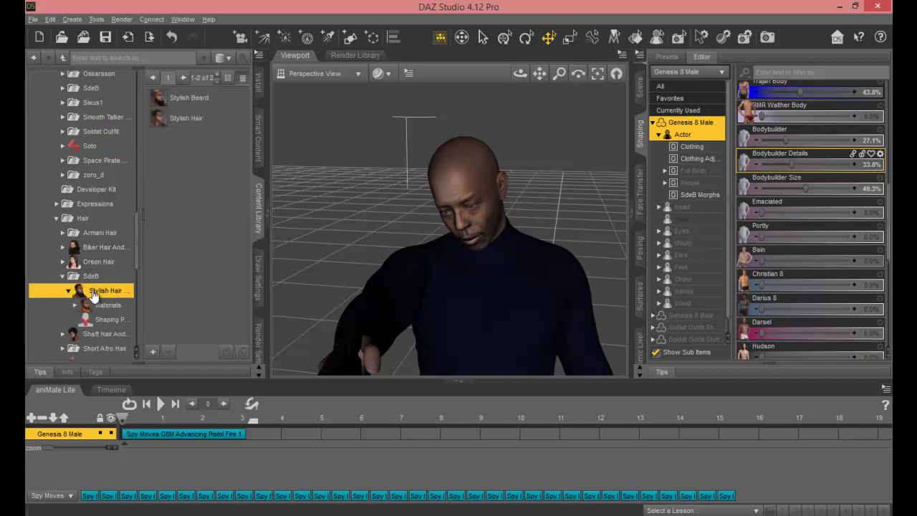
{"action": "double_click", "coordinate": [172, 122]}
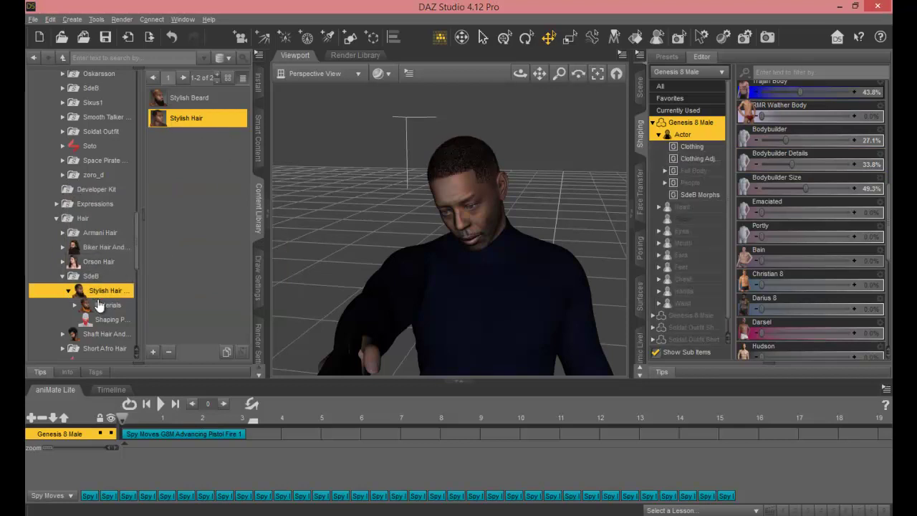
Apply the Iray line material STLH Line 08 to the figure's Stylish Hair.
{"action": "left_click", "coordinate": [77, 308]}
{"action": "scroll", "coordinate": [126, 261], "scroll_direction": "down", "scroll_amount": 3}
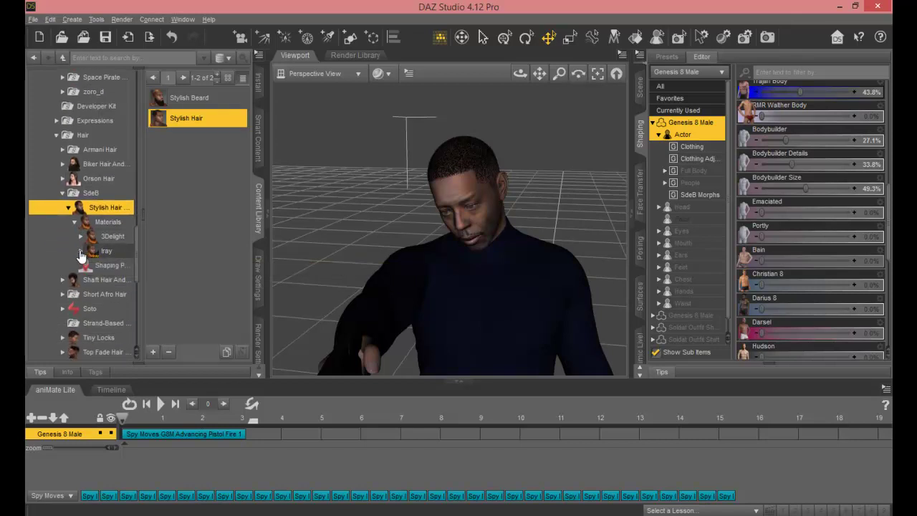
{"action": "left_click", "coordinate": [80, 252]}
{"action": "left_click", "coordinate": [94, 280]}
{"action": "left_click", "coordinate": [86, 280]}
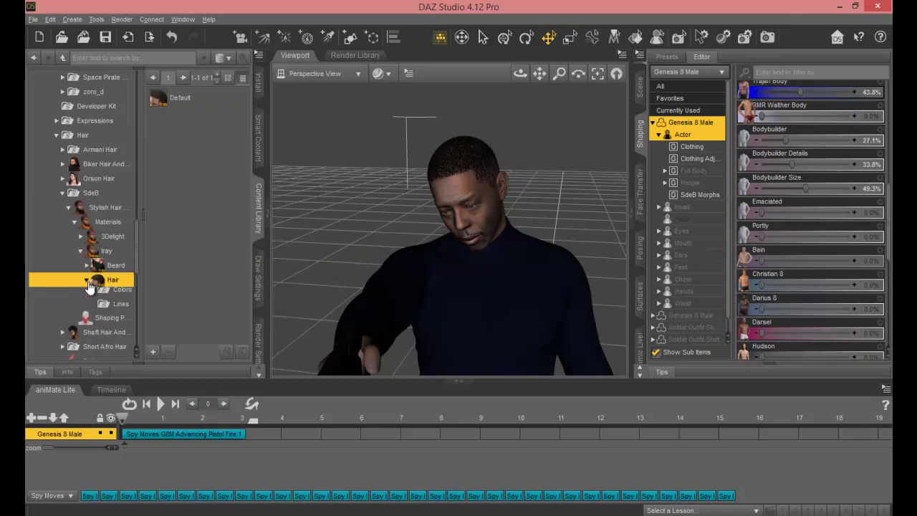
{"action": "left_click", "coordinate": [111, 308]}
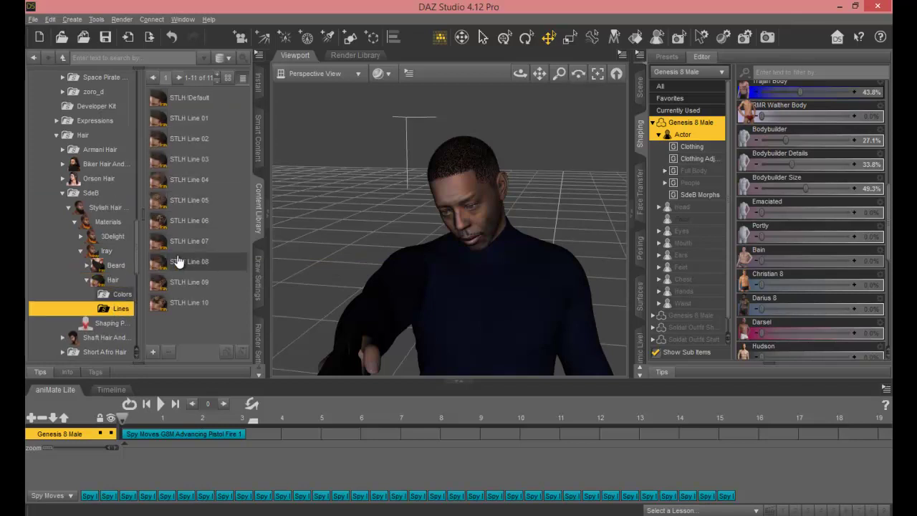
{"action": "left_click", "coordinate": [681, 74]}
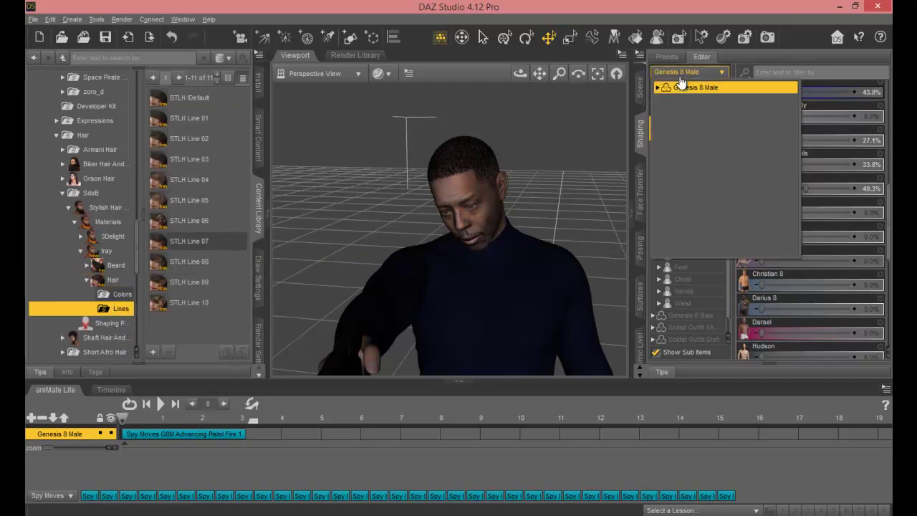
{"action": "left_click", "coordinate": [659, 88]}
{"action": "left_click", "coordinate": [692, 160]}
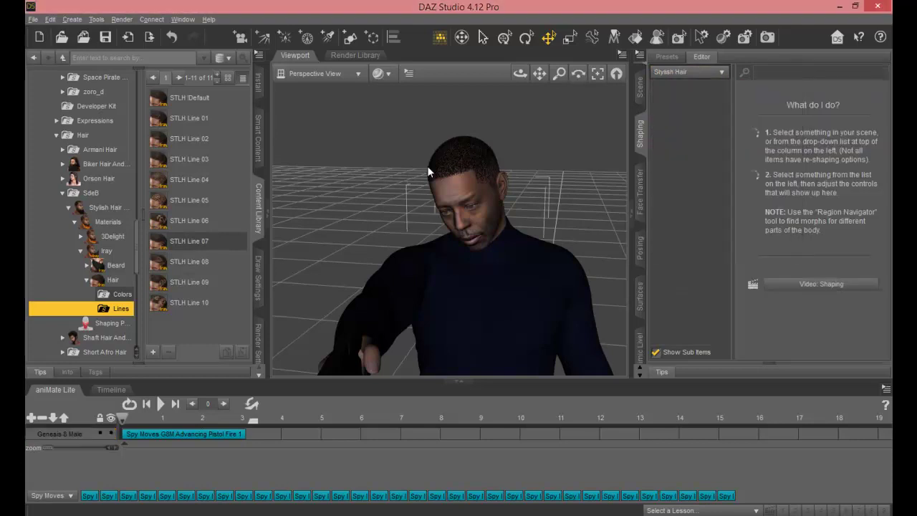
{"action": "double_click", "coordinate": [171, 267]}
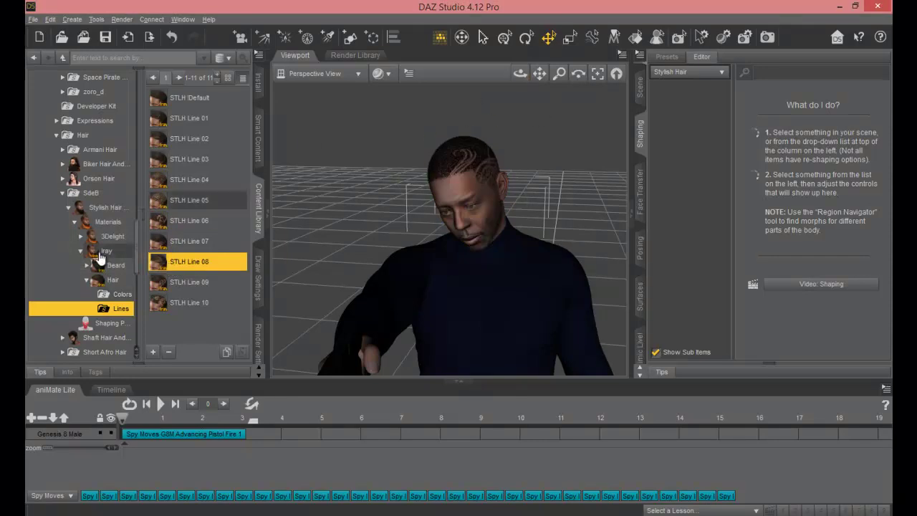
Collapse the SdeB and Hair folders, and open the Everyday outfit folder under zoro_d in the Genesis 8 Male clothing.
{"action": "scroll", "coordinate": [98, 237], "scroll_direction": "down", "scroll_amount": 2}
{"action": "scroll", "coordinate": [98, 238], "scroll_direction": "down", "scroll_amount": 3}
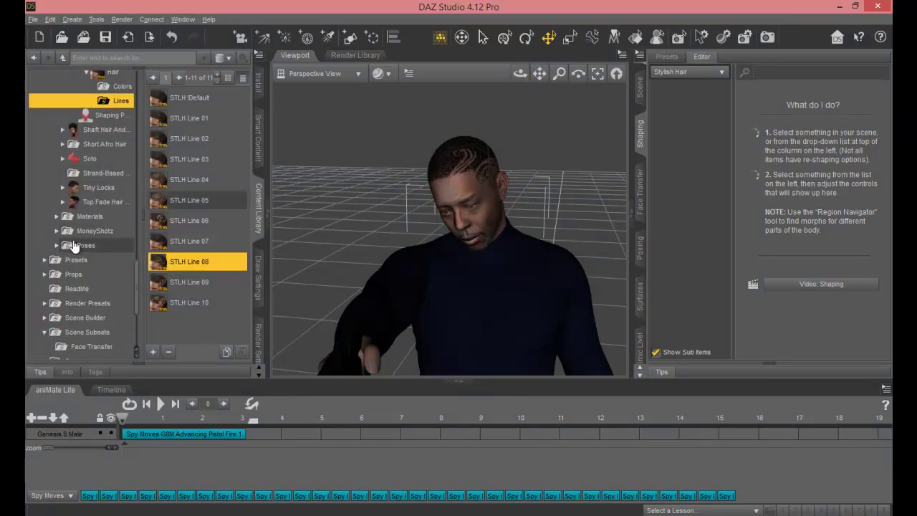
{"action": "scroll", "coordinate": [75, 206], "scroll_direction": "up", "scroll_amount": 1}
{"action": "scroll", "coordinate": [74, 204], "scroll_direction": "up", "scroll_amount": 4}
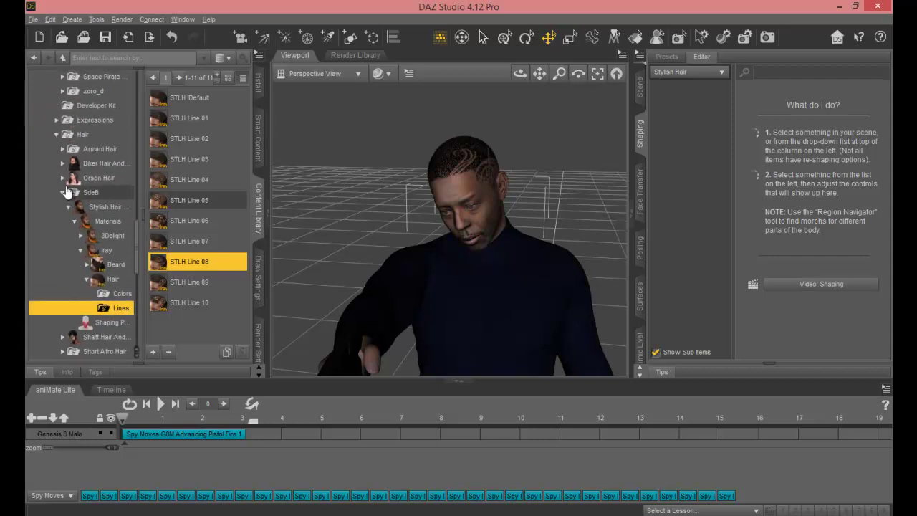
{"action": "left_click", "coordinate": [62, 195]}
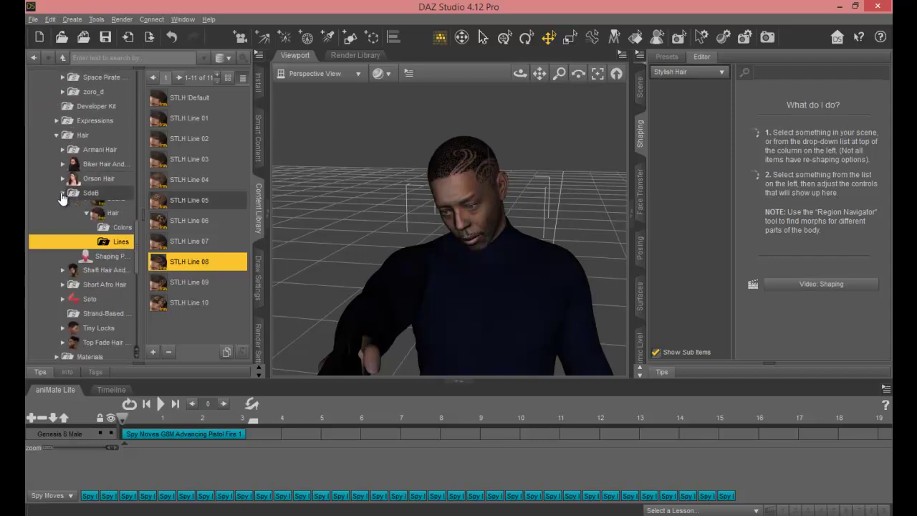
{"action": "left_click", "coordinate": [56, 136]}
{"action": "scroll", "coordinate": [77, 139], "scroll_direction": "up", "scroll_amount": 1}
{"action": "scroll", "coordinate": [76, 142], "scroll_direction": "down", "scroll_amount": 1}
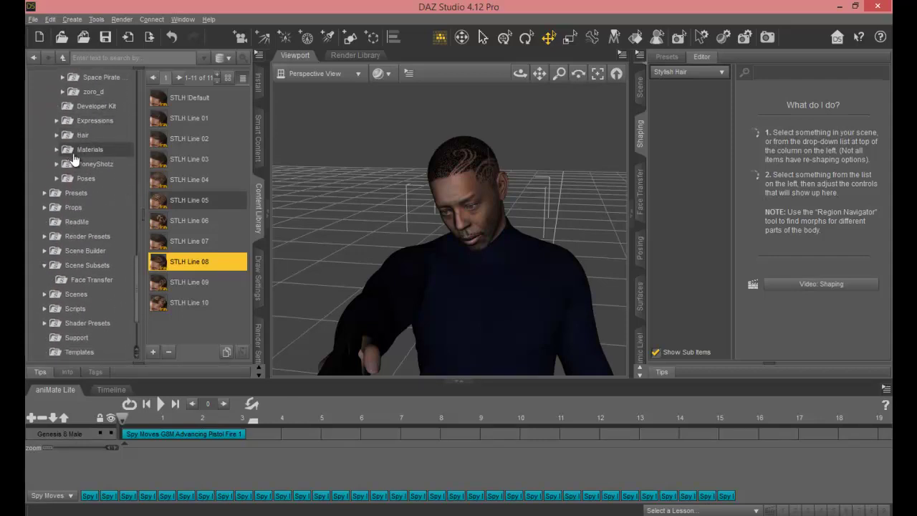
{"action": "left_click", "coordinate": [84, 96]}
{"action": "left_click", "coordinate": [62, 92]}
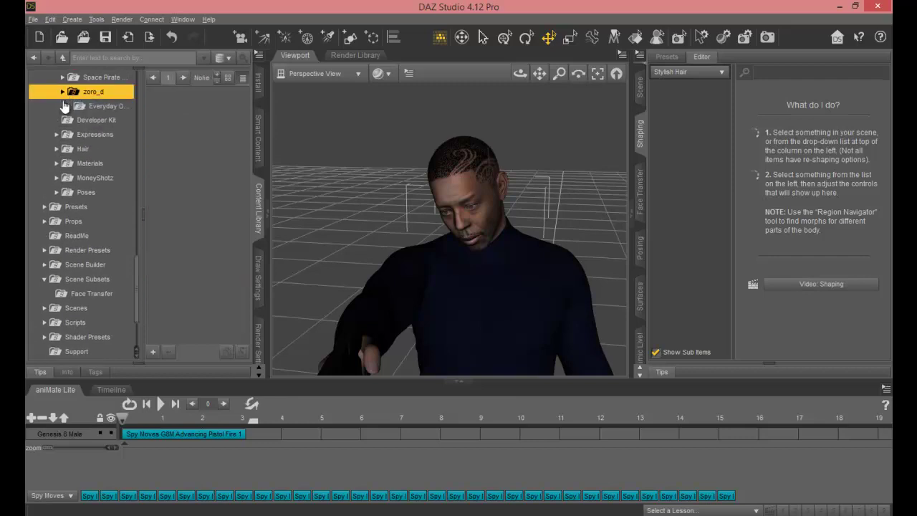
{"action": "left_click", "coordinate": [106, 107]}
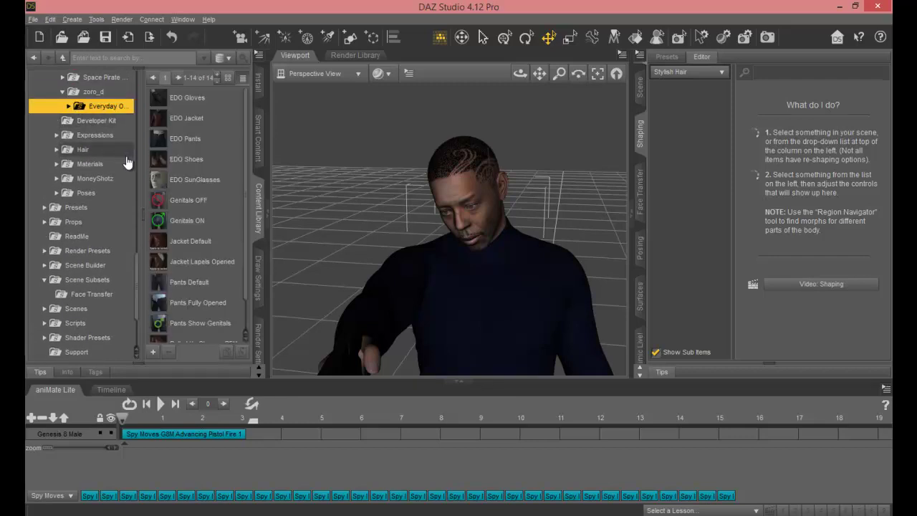
Add the EDO SunGlasses from the Everyday outfit folder to the character and view them on his face from the front.
{"action": "mouse_move", "coordinate": [183, 183]}
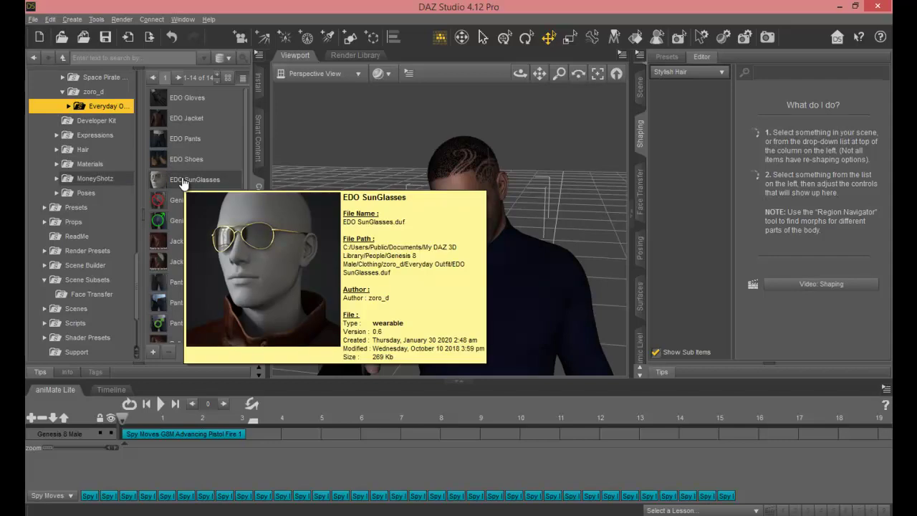
{"action": "double_click", "coordinate": [182, 179]}
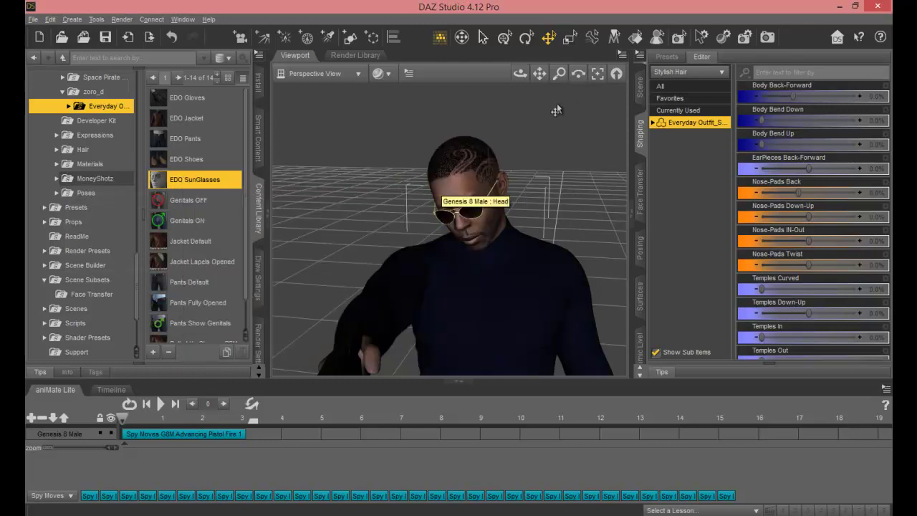
{"action": "left_click_drag", "start_coordinate": [520, 73], "coordinate": [501, 74]}
{"action": "left_click_drag", "start_coordinate": [520, 73], "coordinate": [588, 69]}
{"action": "scroll", "coordinate": [508, 107], "scroll_direction": "up", "scroll_amount": 1}
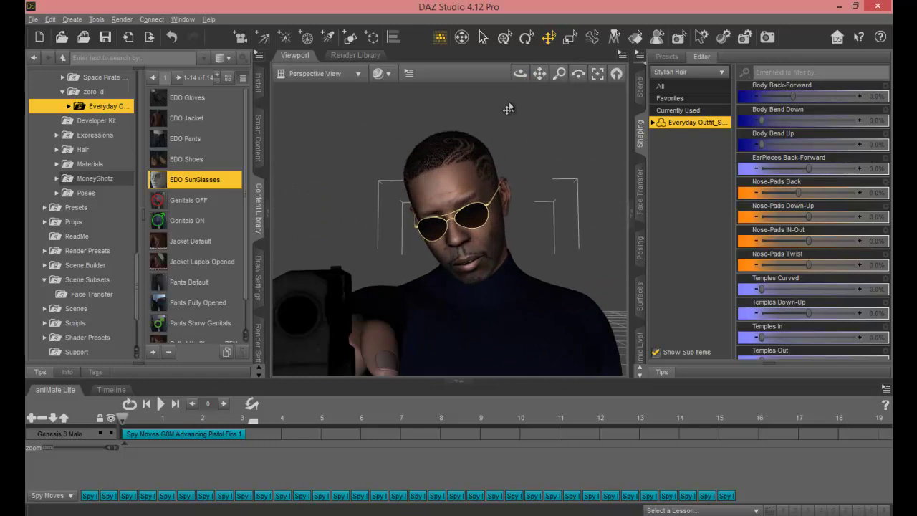
Play the Advancing Pistol Fire animation and check the whole figure from the side and the front.
{"action": "scroll", "coordinate": [508, 107], "scroll_direction": "down", "scroll_amount": 4}
{"action": "scroll", "coordinate": [507, 107], "scroll_direction": "down", "scroll_amount": 5}
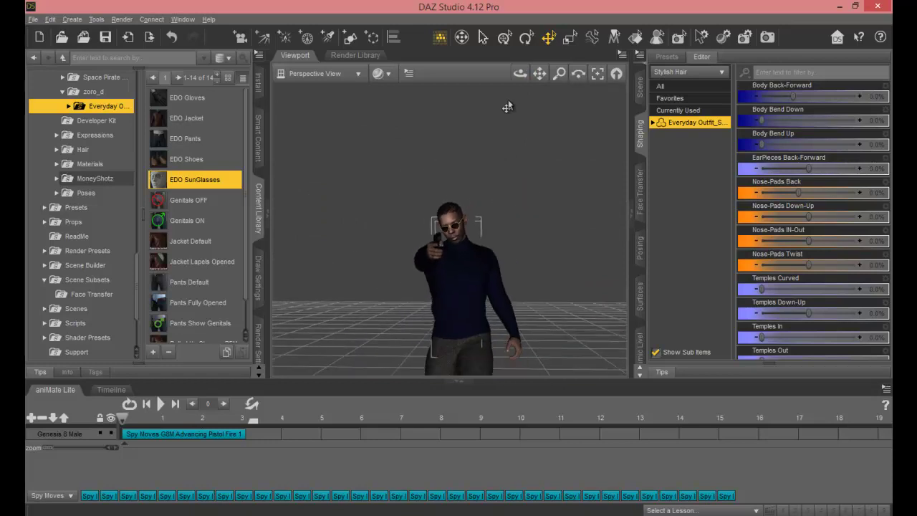
{"action": "left_click_drag", "start_coordinate": [520, 81], "coordinate": [548, 134]}
{"action": "left_click_drag", "start_coordinate": [539, 72], "coordinate": [520, 60]}
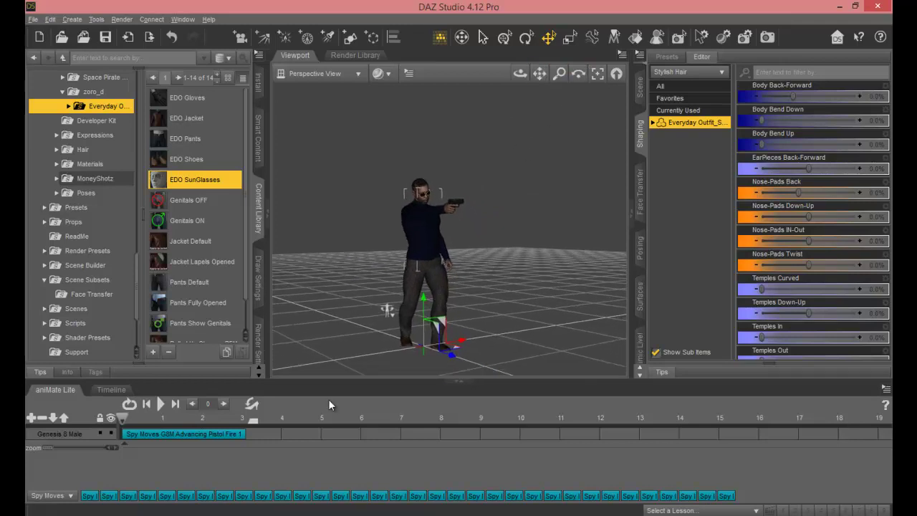
{"action": "left_click", "coordinate": [159, 404]}
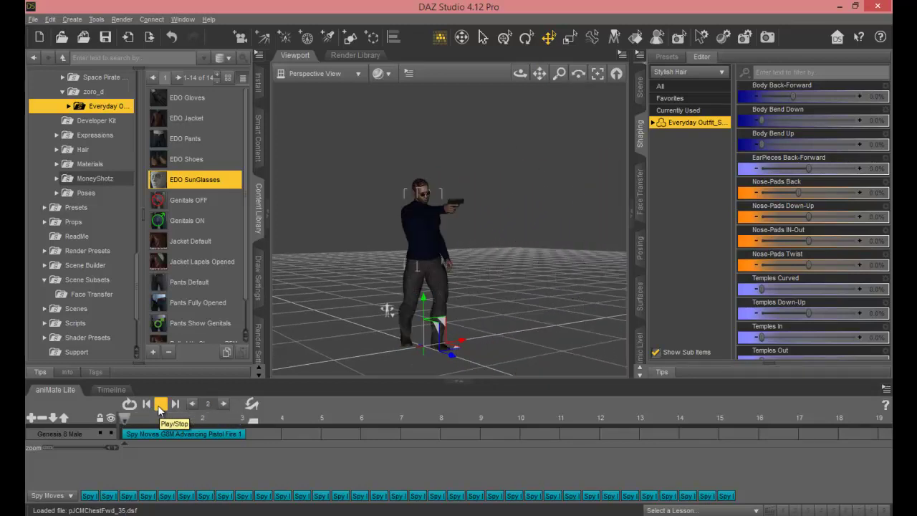
{"action": "left_click_drag", "start_coordinate": [539, 74], "coordinate": [429, 47]}
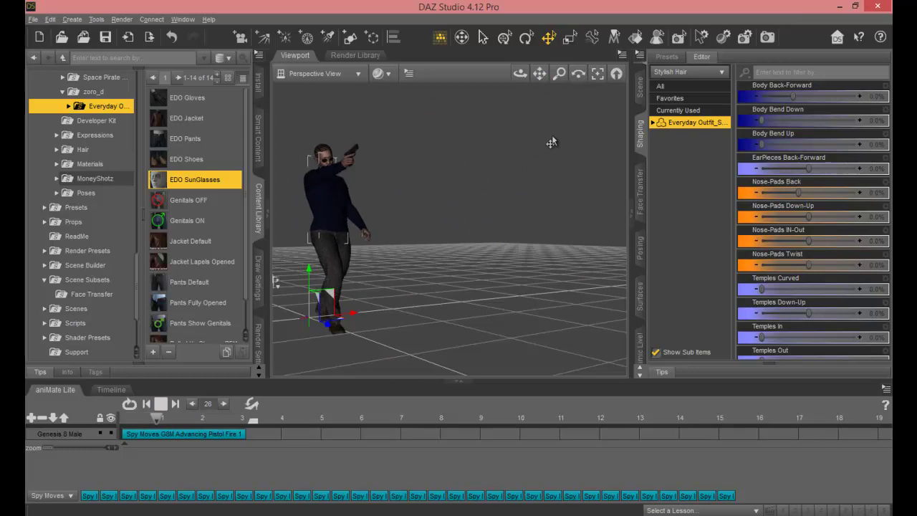
{"action": "left_click_drag", "start_coordinate": [523, 78], "coordinate": [476, 84]}
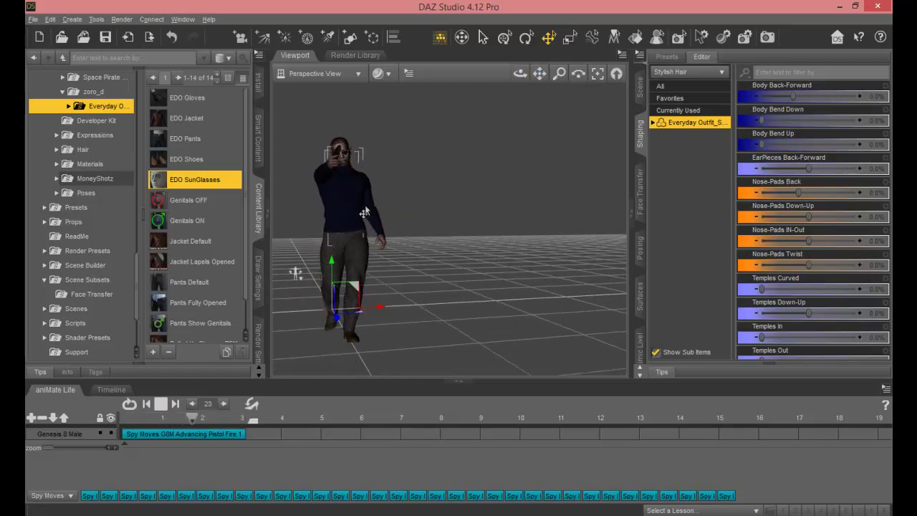
Stop the animation at frame 0 and add the Soldat Outfit Jacket to Genesis 8 Male.
{"action": "scroll", "coordinate": [92, 136], "scroll_direction": "up", "scroll_amount": 4}
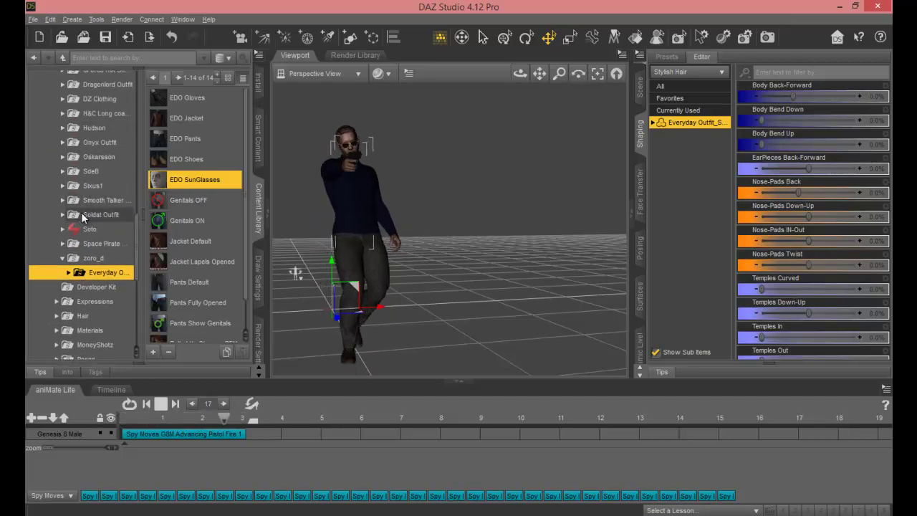
{"action": "left_click", "coordinate": [82, 213]}
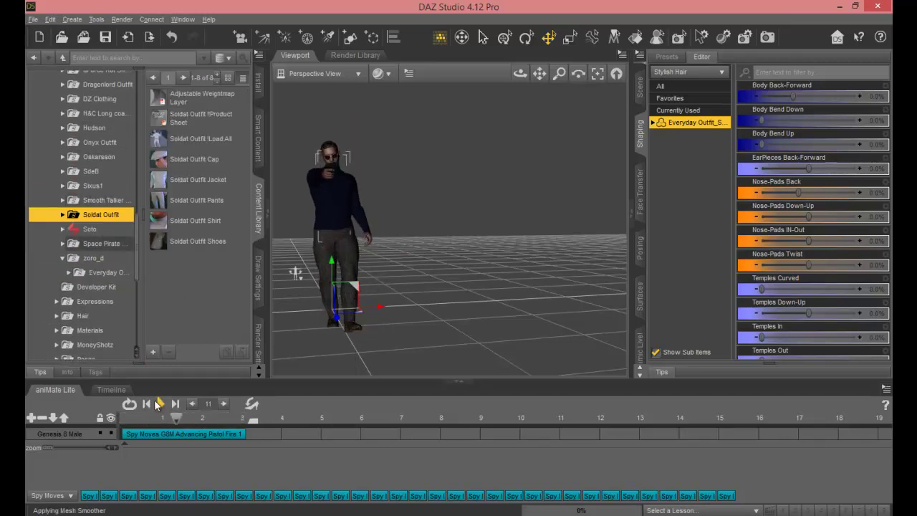
{"action": "left_click", "coordinate": [147, 404]}
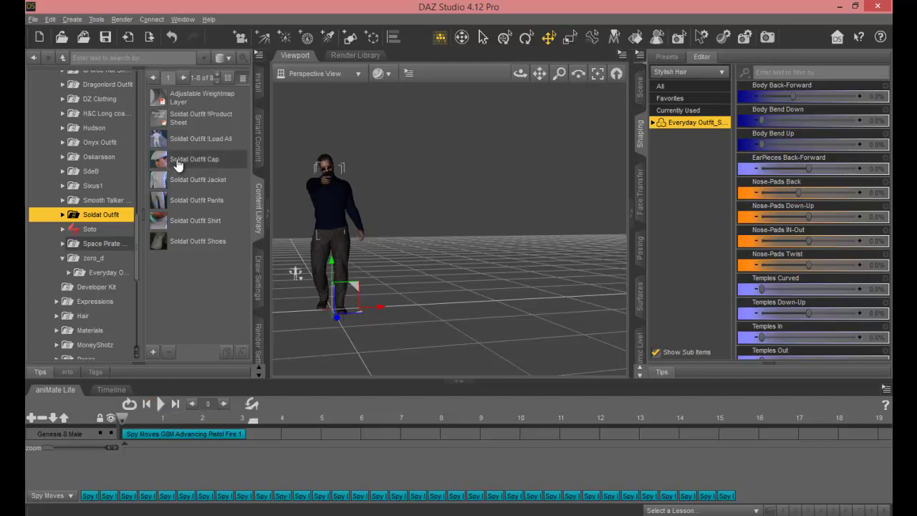
{"action": "left_click", "coordinate": [175, 185]}
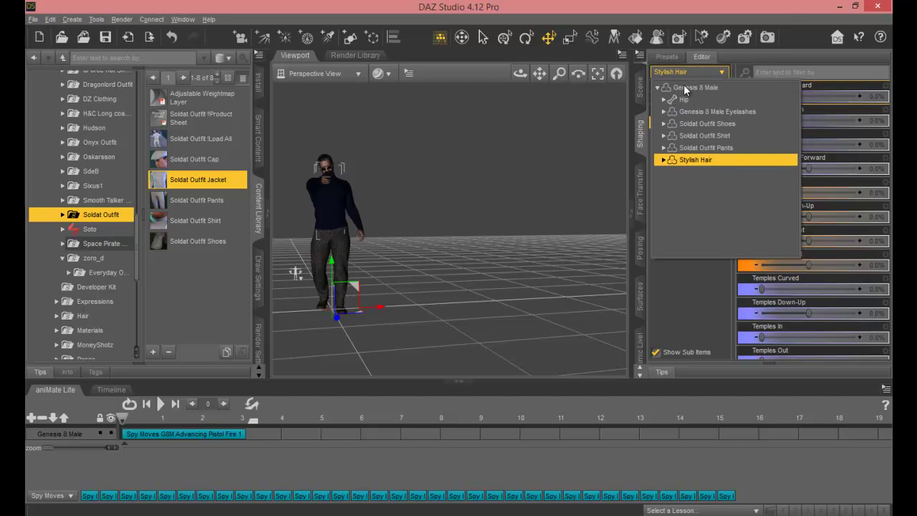
{"action": "double_click", "coordinate": [192, 184]}
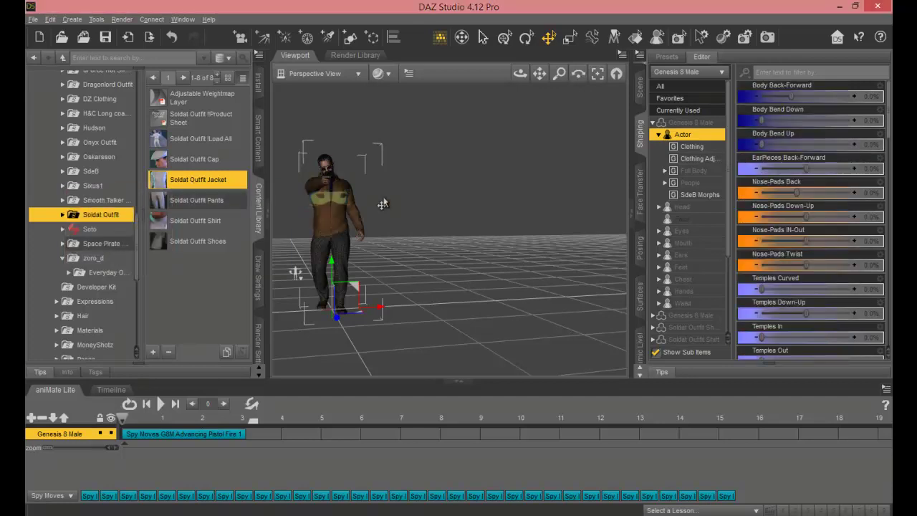
Examine the fit of the jacket on the figure up close and from several angles.
{"action": "mouse_move", "coordinate": [519, 73]}
{"action": "left_mouse_down"}
{"action": "mouse_move", "coordinate": [529, 74]}
{"action": "mouse_move", "coordinate": [490, 85]}
{"action": "mouse_move", "coordinate": [542, 73]}
{"action": "mouse_move", "coordinate": [496, 74]}
{"action": "mouse_move", "coordinate": [508, 72]}
{"action": "left_mouse_up"}
{"action": "scroll", "coordinate": [429, 125], "scroll_direction": "up", "scroll_amount": 3}
{"action": "scroll", "coordinate": [384, 135], "scroll_direction": "up", "scroll_amount": 6}
{"action": "scroll", "coordinate": [479, 96], "scroll_direction": "up", "scroll_amount": 2}
{"action": "scroll", "coordinate": [477, 100], "scroll_direction": "down", "scroll_amount": 5}
{"action": "left_click_drag", "start_coordinate": [534, 95], "coordinate": [368, 147]}
{"action": "scroll", "coordinate": [368, 147], "scroll_direction": "up", "scroll_amount": 4}
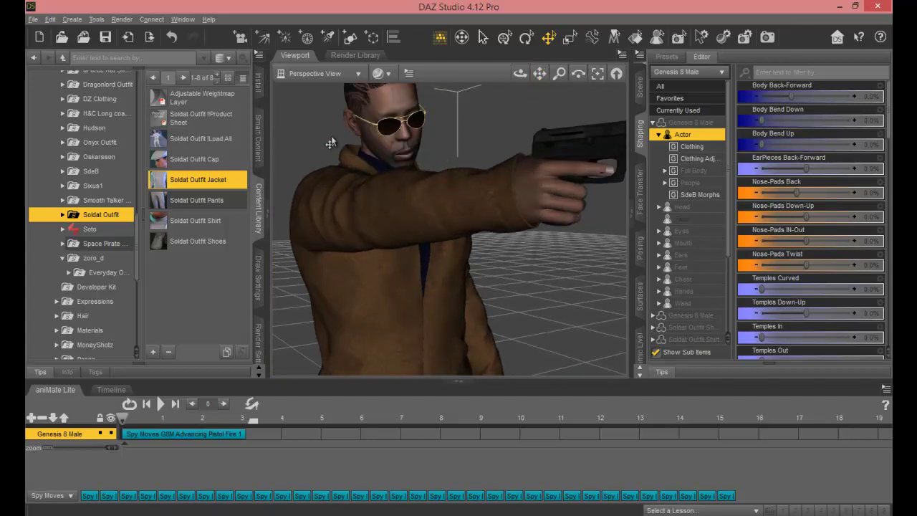
{"action": "scroll", "coordinate": [331, 135], "scroll_direction": "down", "scroll_amount": 6}
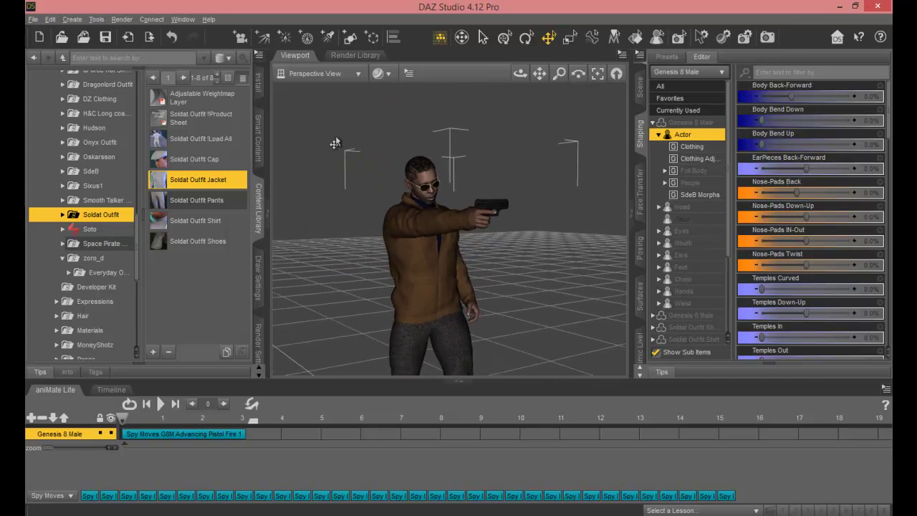
{"action": "scroll", "coordinate": [335, 143], "scroll_direction": "down", "scroll_amount": 4}
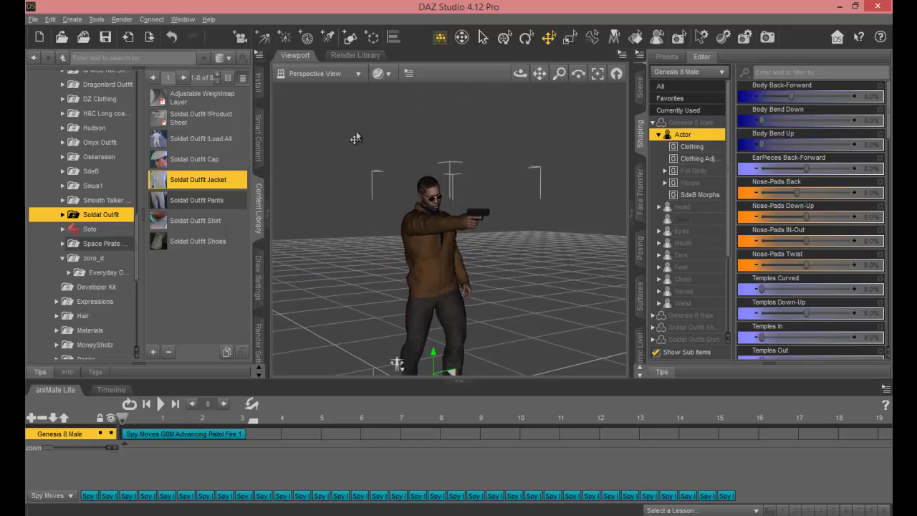
{"action": "left_click_drag", "start_coordinate": [521, 73], "coordinate": [559, 74]}
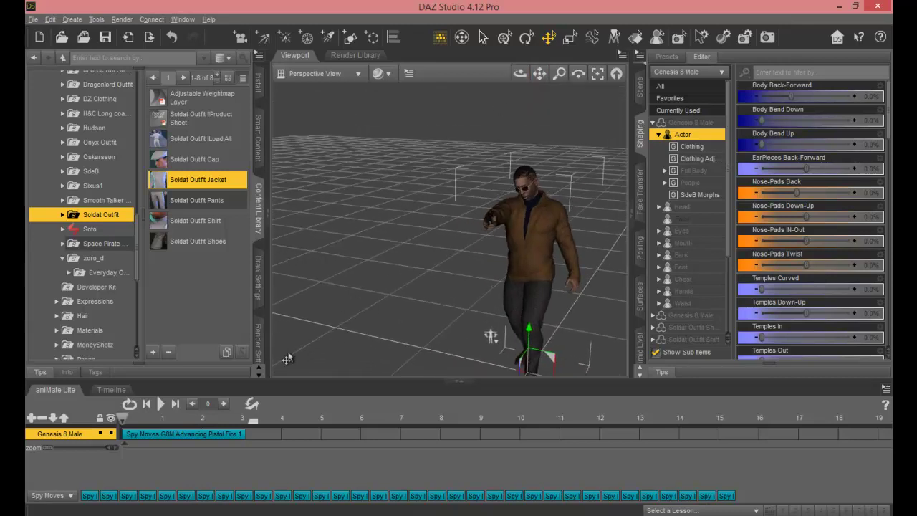
Bake Genesis 8 Male's pistol-fire aniMate animation to studio keyframes, then scrub through the motion and return to frame 0.
{"action": "right_click", "coordinate": [222, 452]}
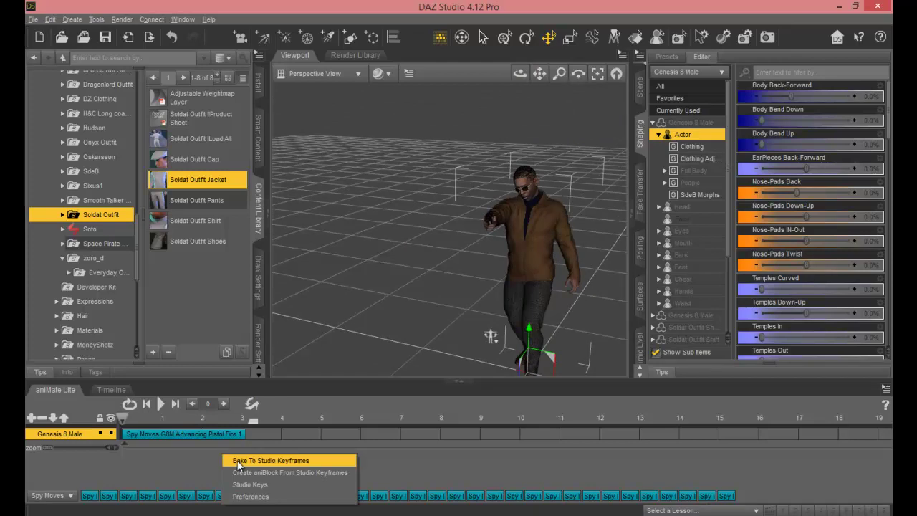
{"action": "left_click", "coordinate": [238, 463]}
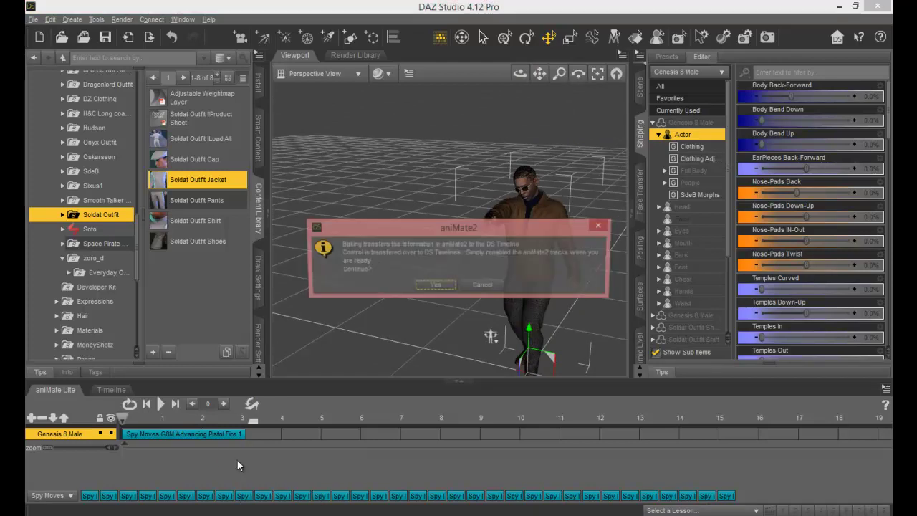
{"action": "left_click", "coordinate": [435, 285]}
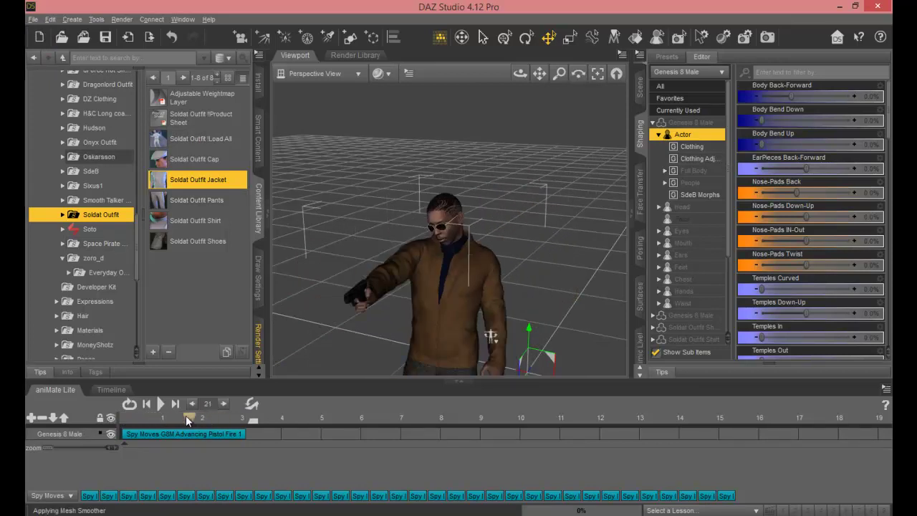
{"action": "left_click_drag", "start_coordinate": [150, 418], "coordinate": [126, 417]}
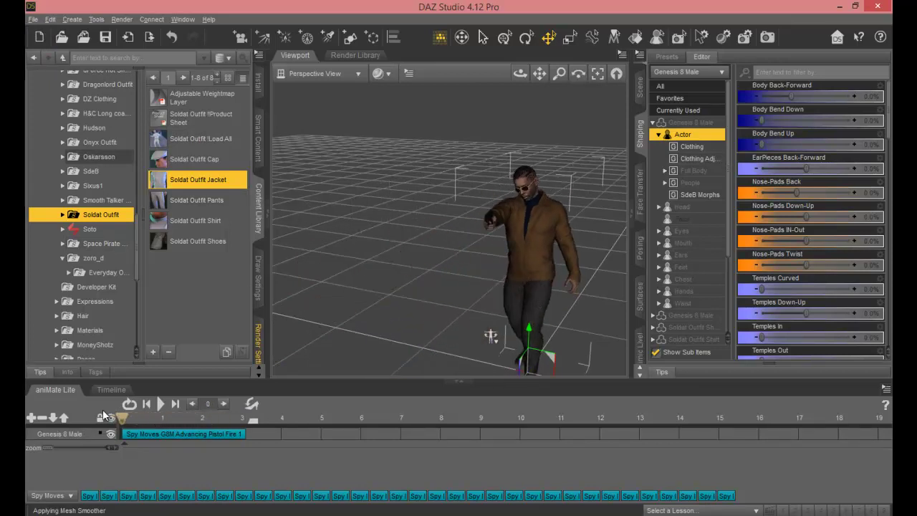
{"action": "scroll", "coordinate": [473, 215], "scroll_direction": "up", "scroll_amount": 5}
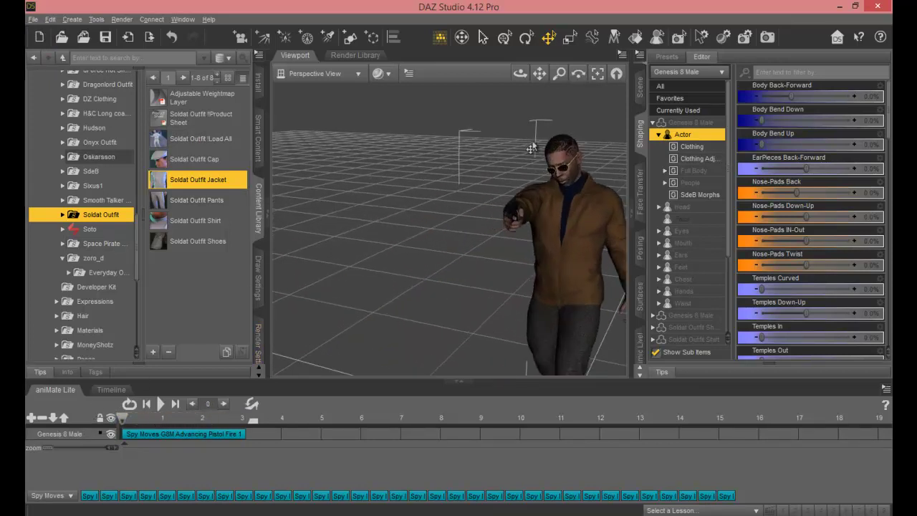
{"action": "left_click_drag", "start_coordinate": [539, 72], "coordinate": [579, 157]}
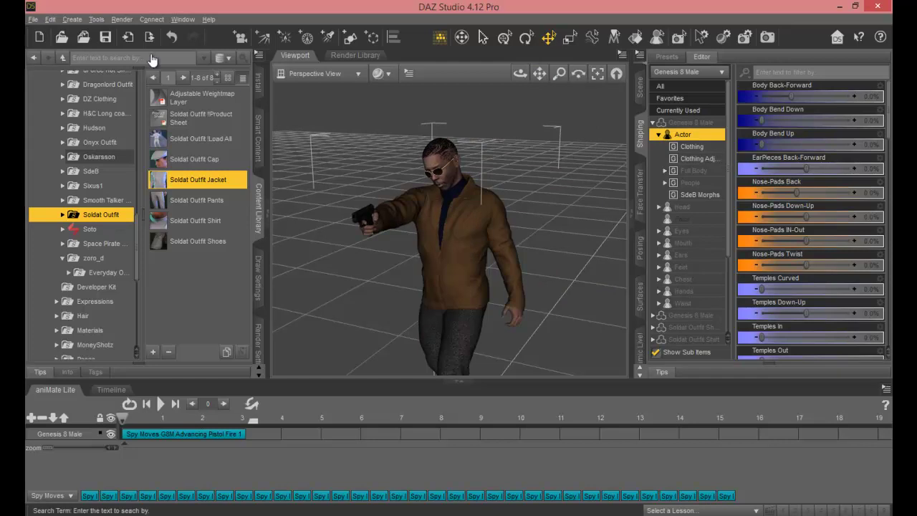
Start an Autodesk FBX export in the FromDaz Characters folder with the file name SharpDudeShooting, and copy that name.
{"action": "left_click", "coordinate": [30, 19]}
{"action": "left_click", "coordinate": [45, 164]}
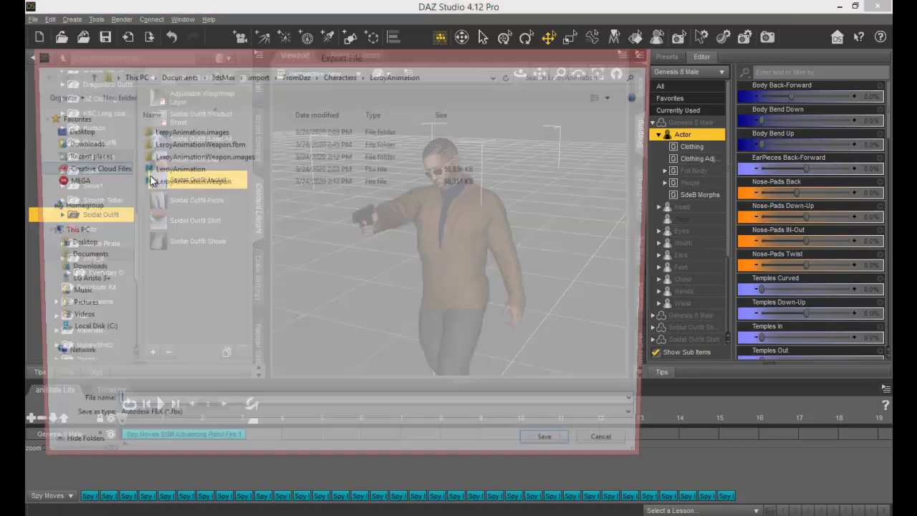
{"action": "left_click", "coordinate": [340, 76]}
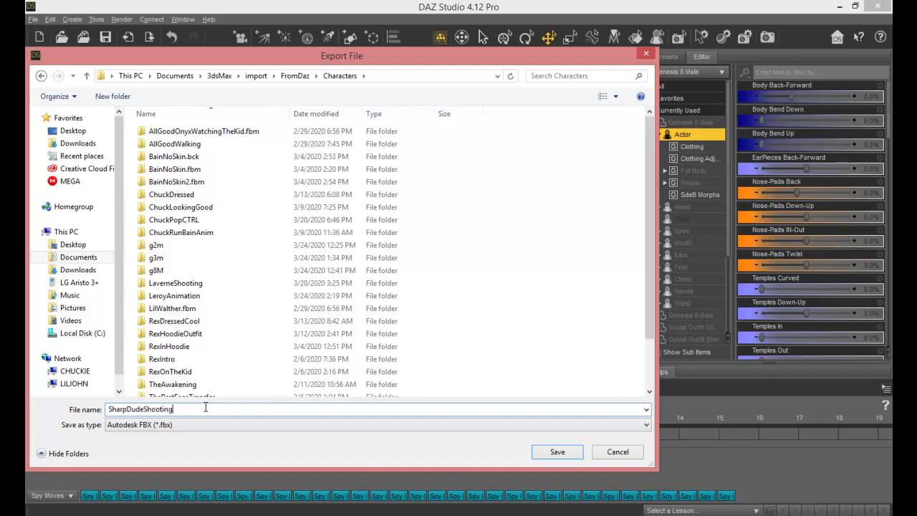
{"action": "right_click", "coordinate": [103, 412]}
{"action": "left_click", "coordinate": [154, 281]}
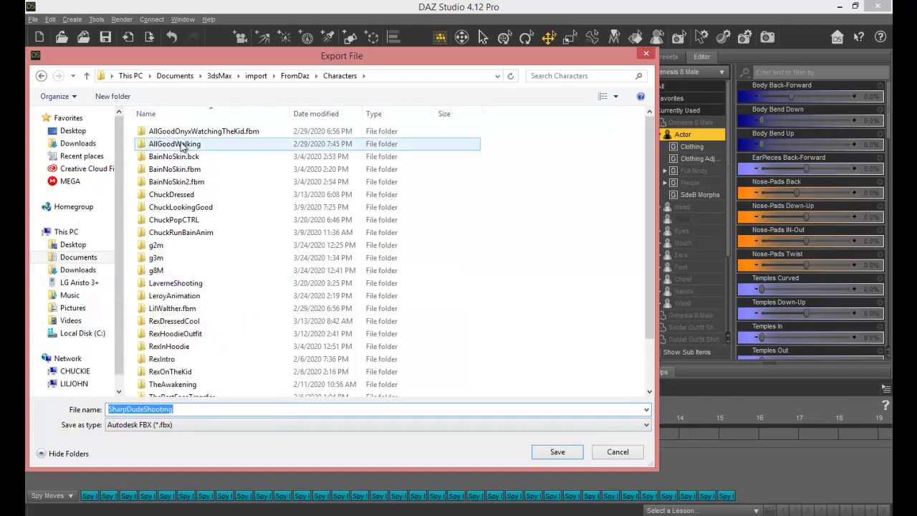
Create a folder named SharpDudeShooting inside Characters and open it as the export destination.
{"action": "left_click", "coordinate": [113, 95]}
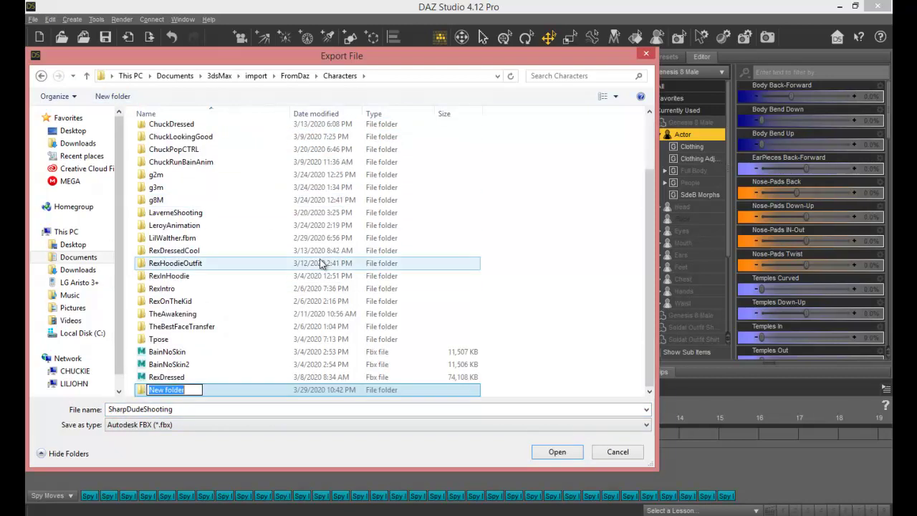
{"action": "right_click", "coordinate": [175, 392]}
{"action": "left_click", "coordinate": [203, 277]}
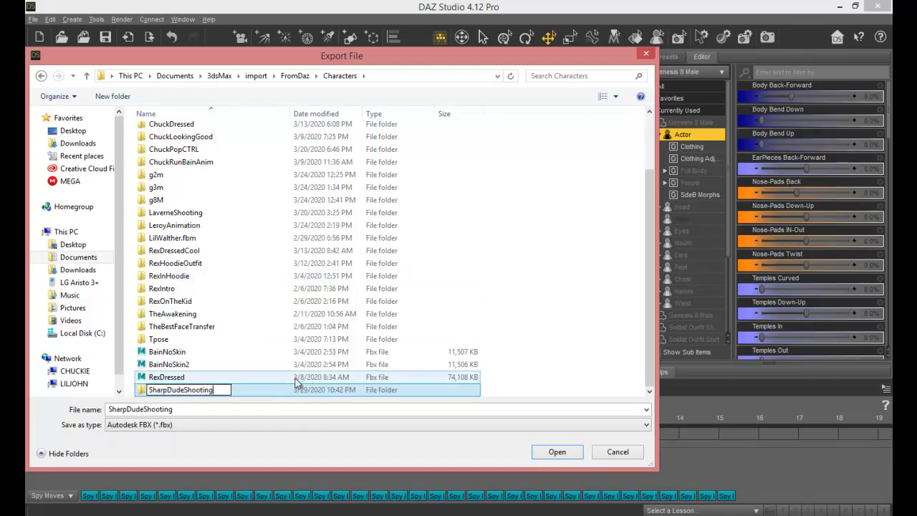
{"action": "left_click", "coordinate": [557, 452]}
{"action": "left_click", "coordinate": [557, 452]}
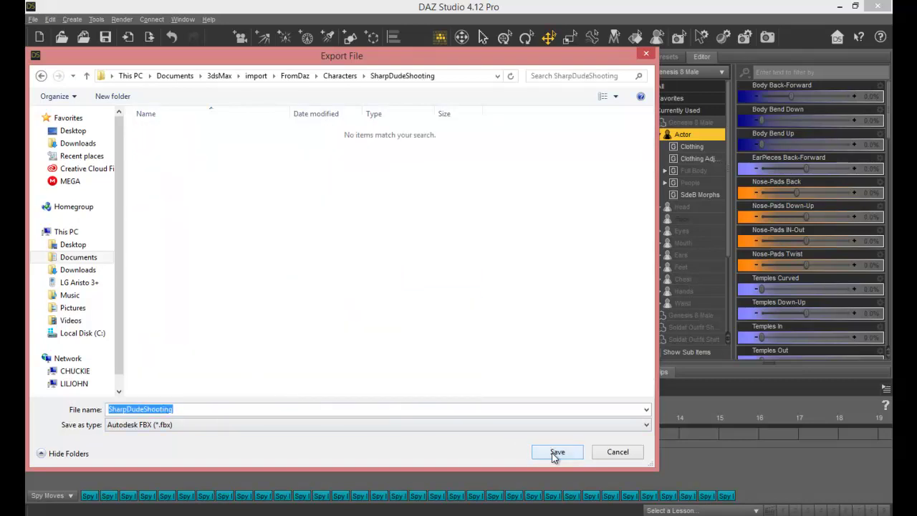
Save SharpDudeShooting in its new folder and run the FBX export with figures, props and animations included.
{"action": "left_click", "coordinate": [555, 453]}
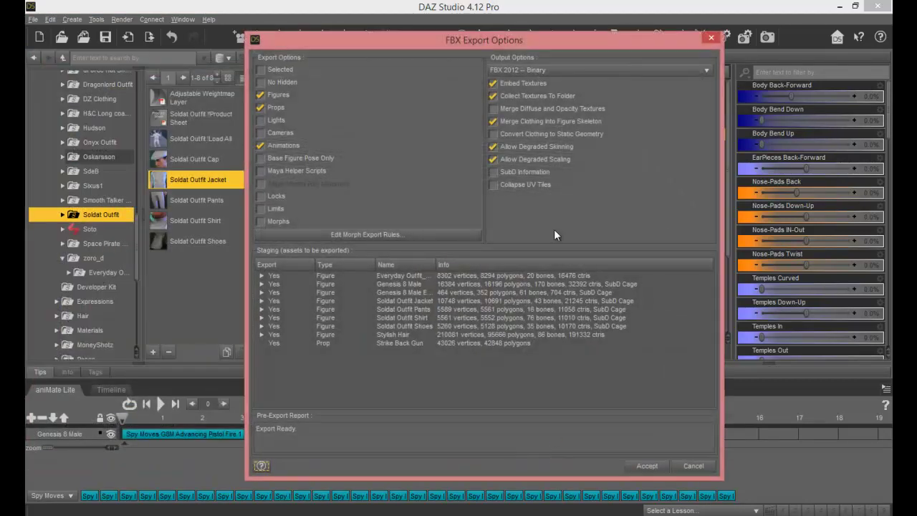
{"action": "left_click", "coordinate": [535, 81]}
{"action": "left_click", "coordinate": [647, 466]}
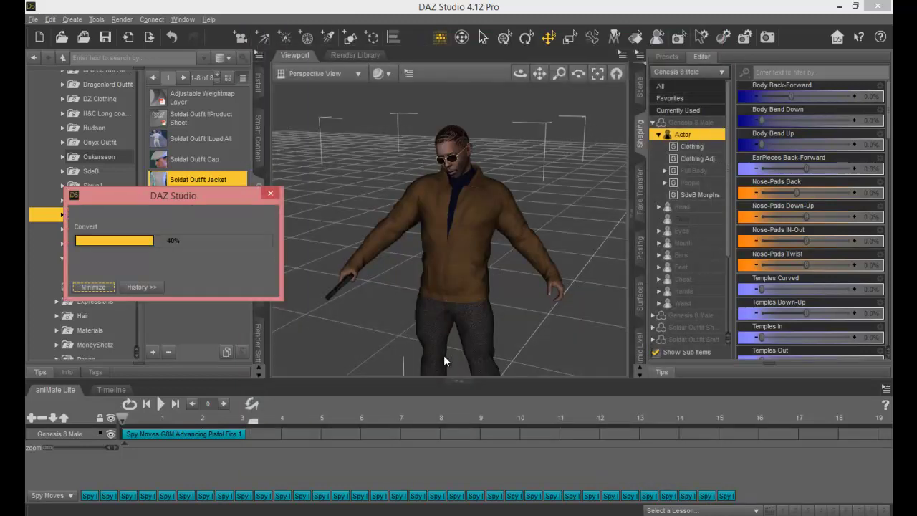